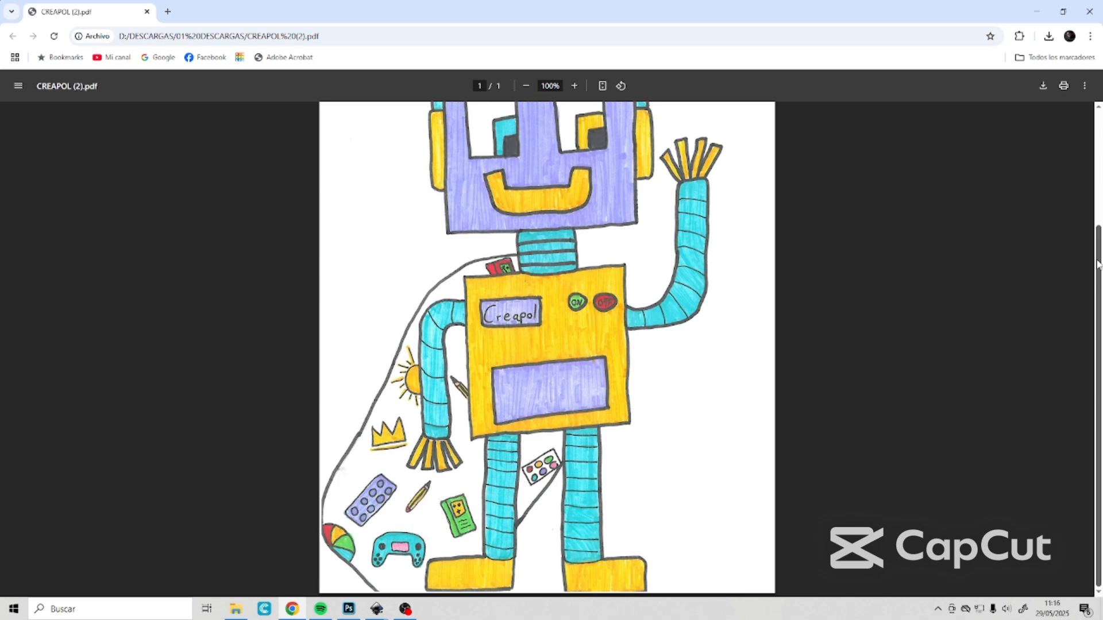
# Step: Look over the whole robot drawing in the PDF, from the antennas down to the feet and the cape's lower edge
pyautogui.moveTo(1097, 252); pyautogui.dragTo(1101, 174)
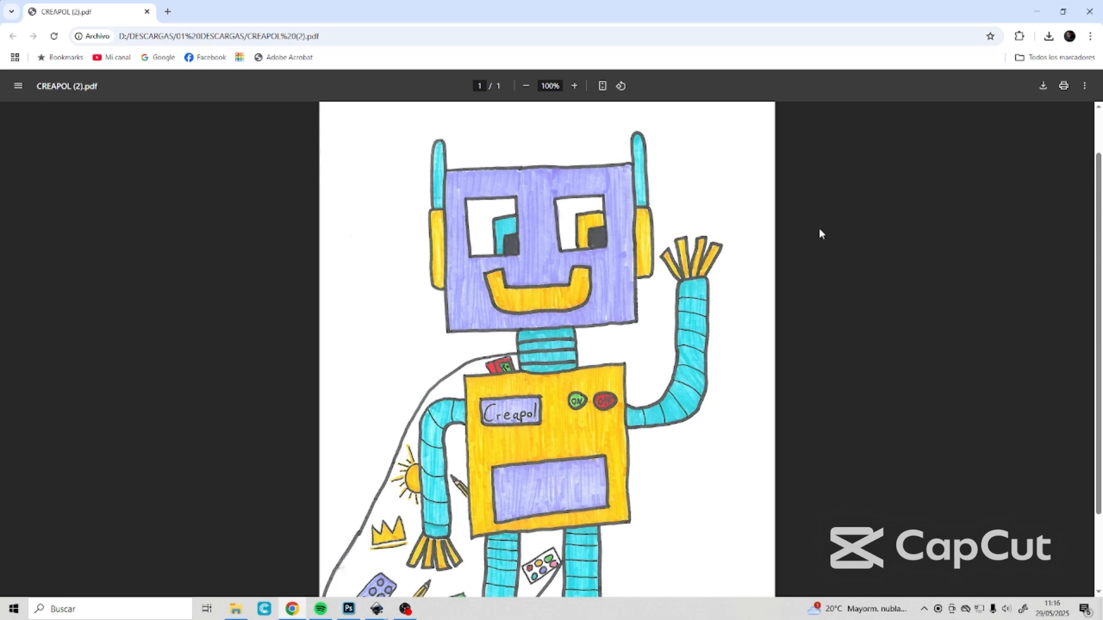
pyautogui.scroll(-2, 1098, 172)
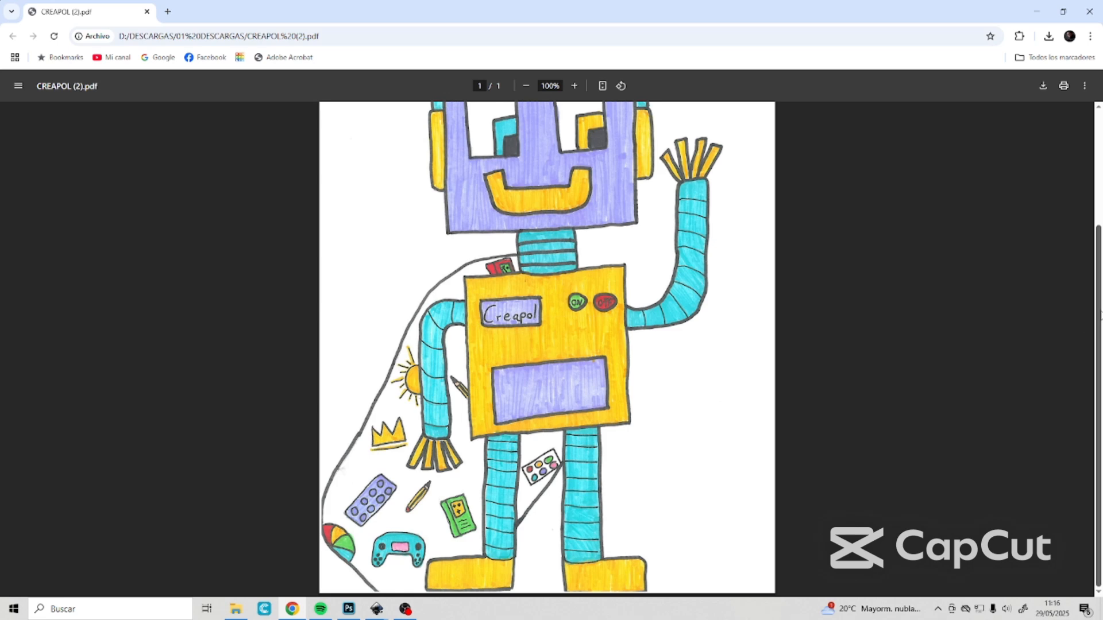
pyautogui.scroll(2, 1098, 306)
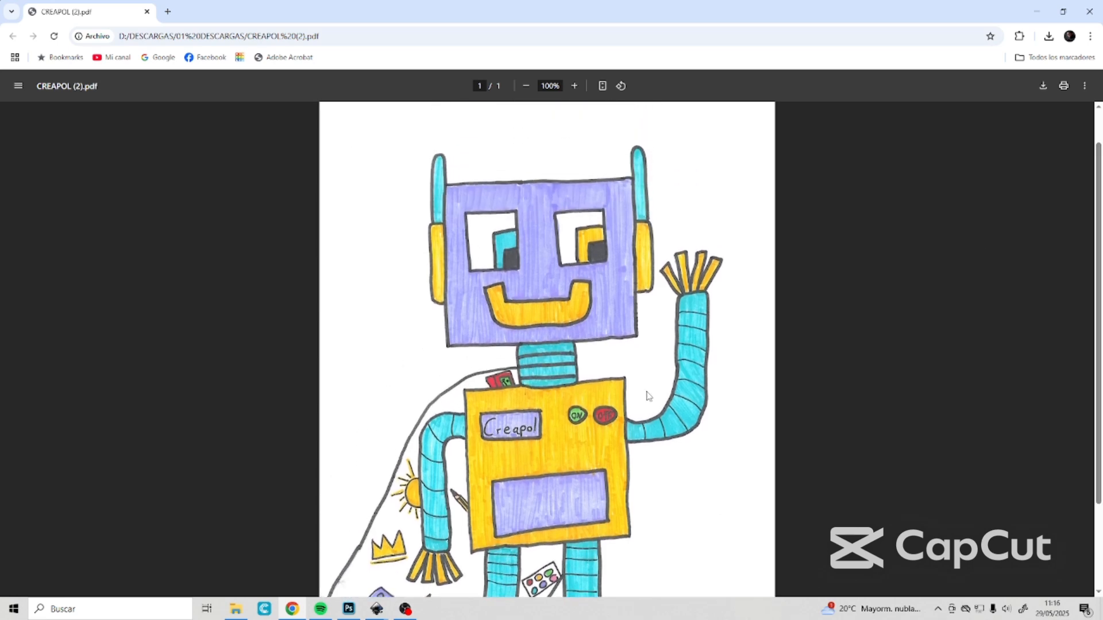
pyautogui.moveTo(1099, 175); pyautogui.dragTo(1100, 283)
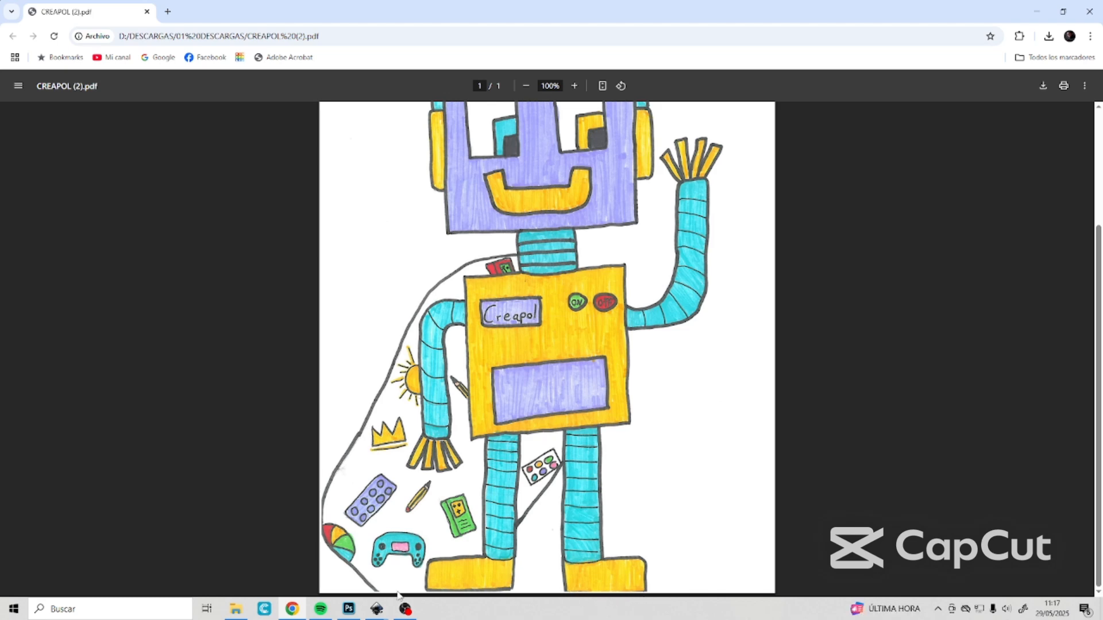
# Step: Switch to Photoshop and set the Brush size to 15 px for retouching the robot's feet and the cape's lower edge
pyautogui.click(347, 610)
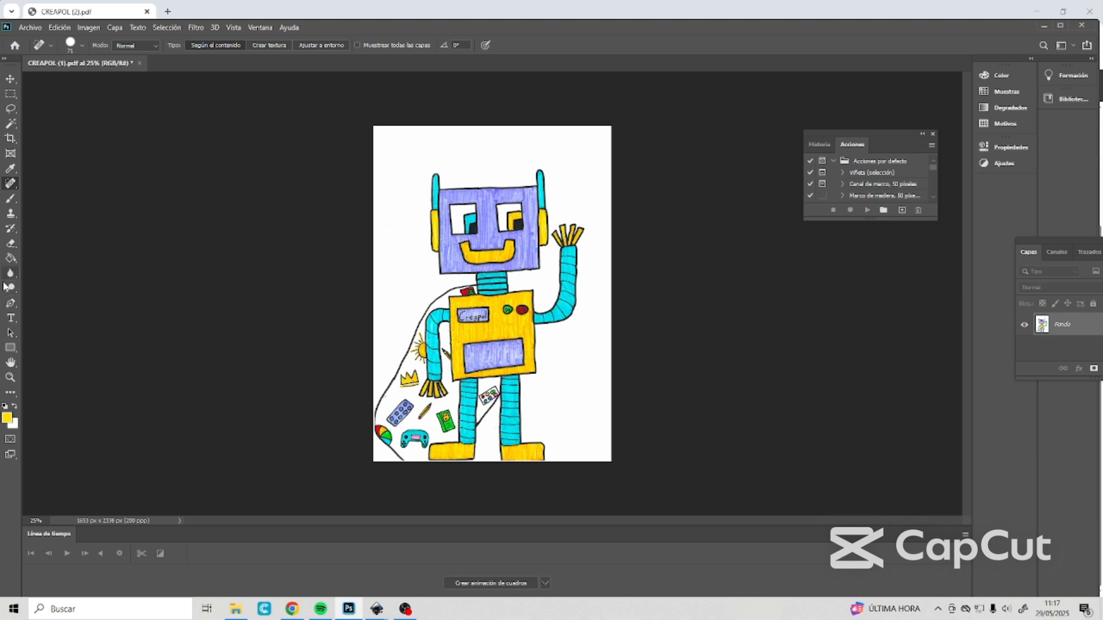
pyautogui.click(10, 199)
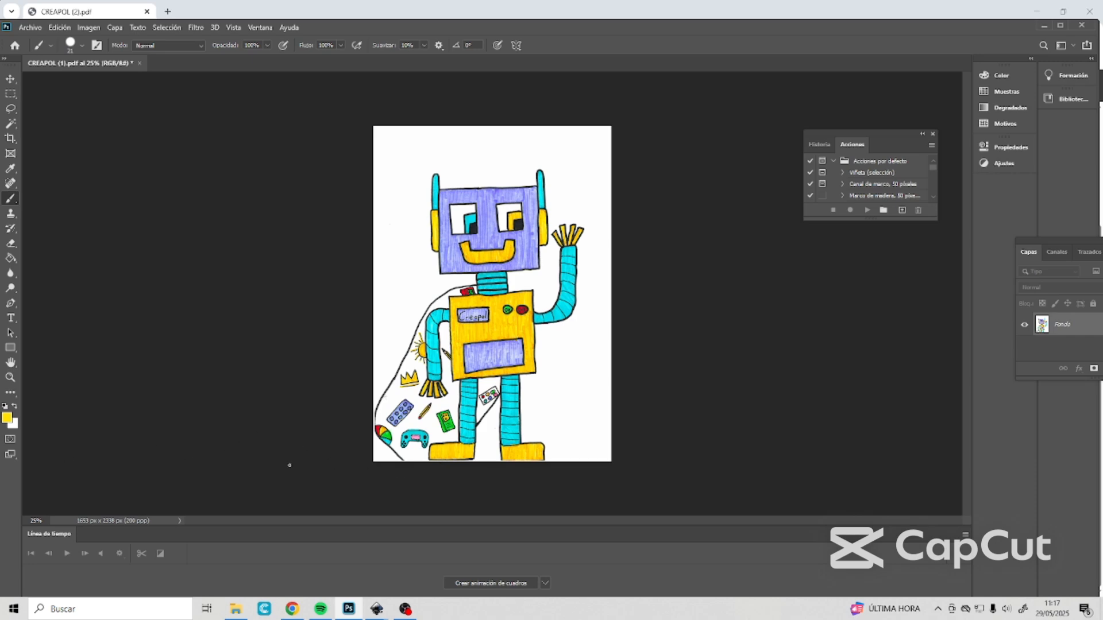
pyautogui.click(10, 377)
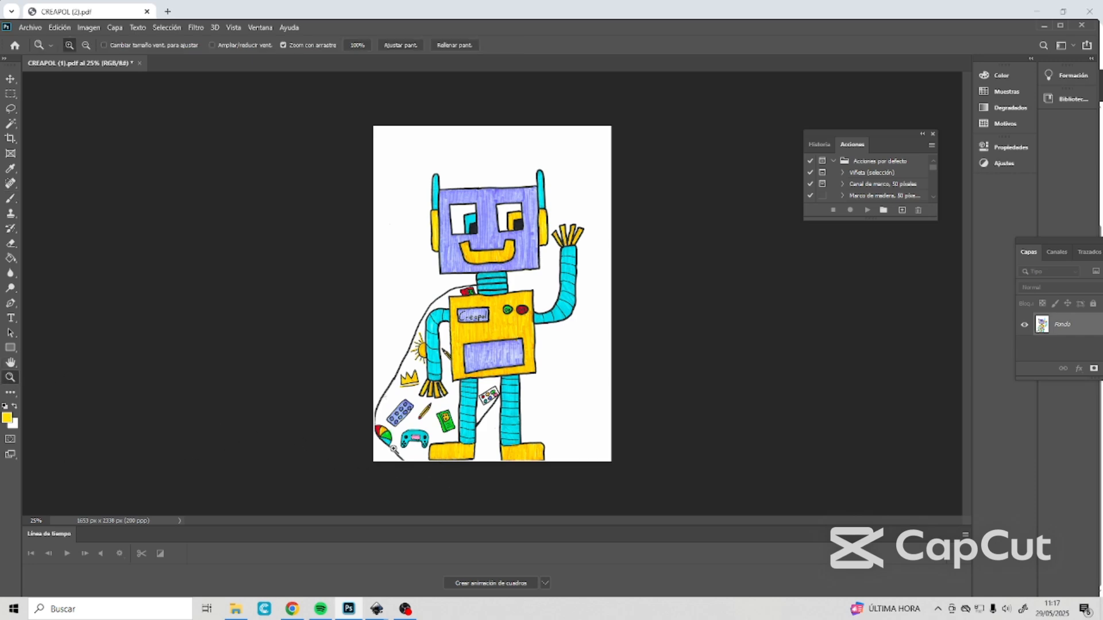
pyautogui.moveTo(394, 449); pyautogui.dragTo(462, 491)
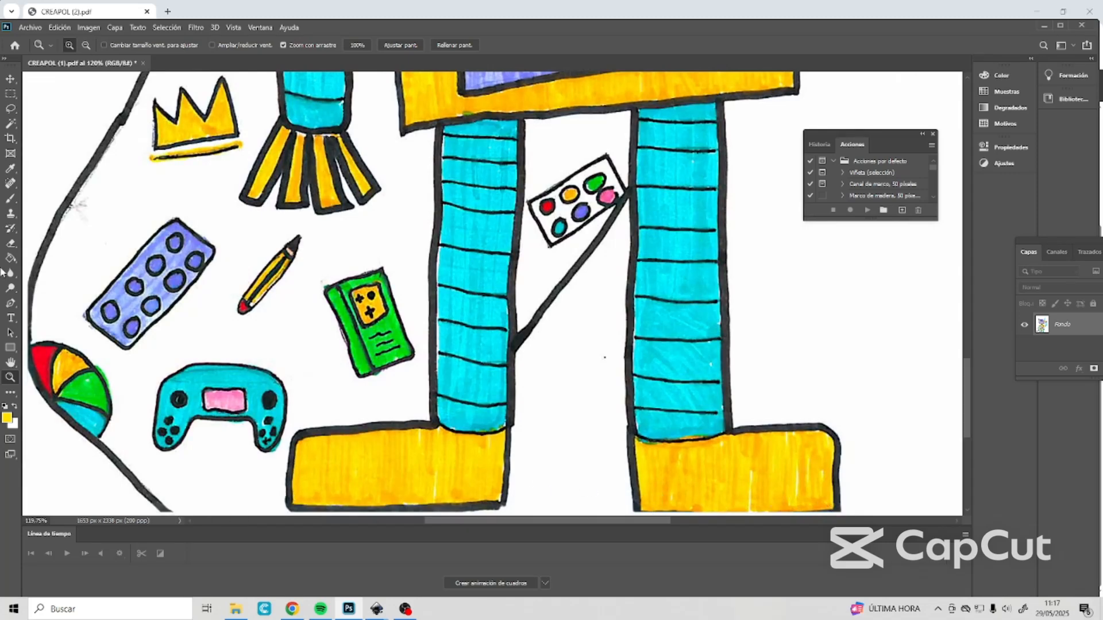
pyautogui.click(10, 198)
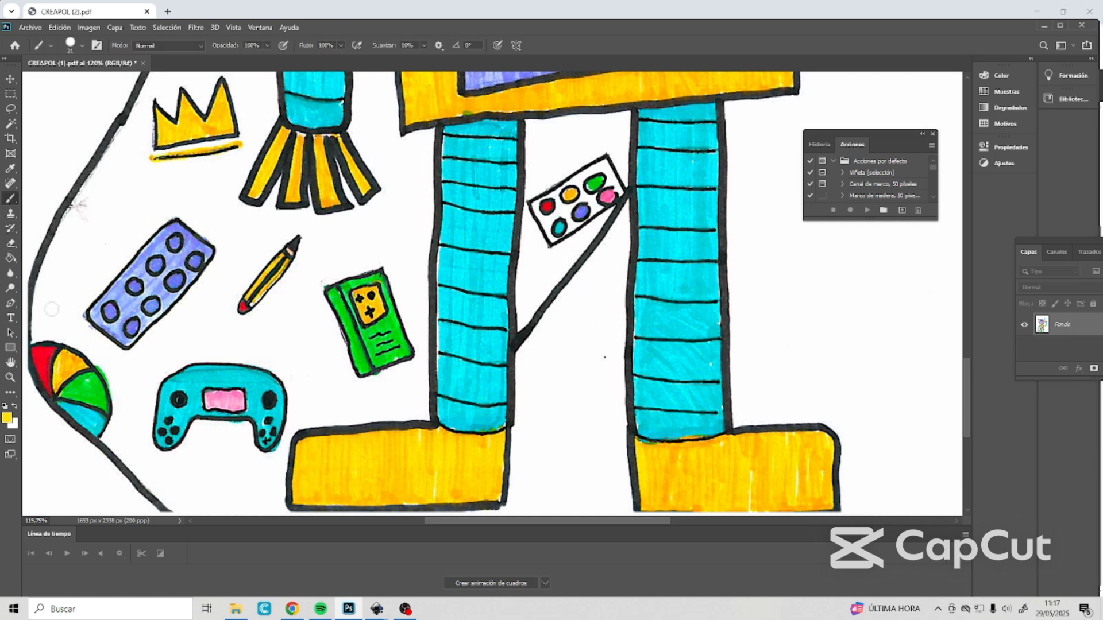
pyautogui.click(82, 46)
pyautogui.moveTo(73, 81); pyautogui.dragTo(69, 83)
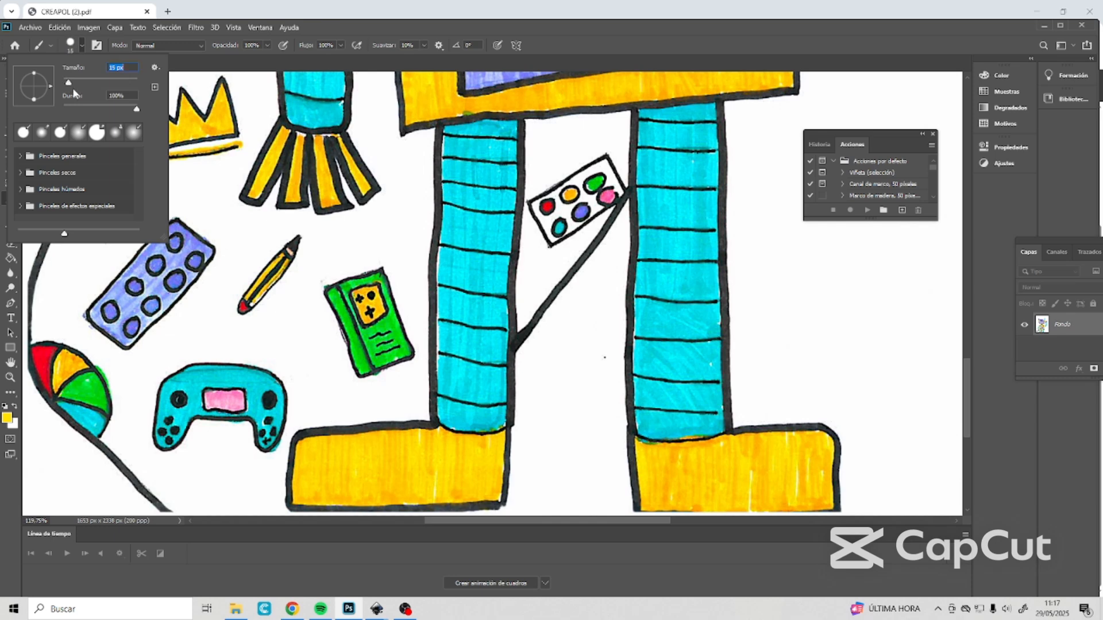
pyautogui.click(162, 507)
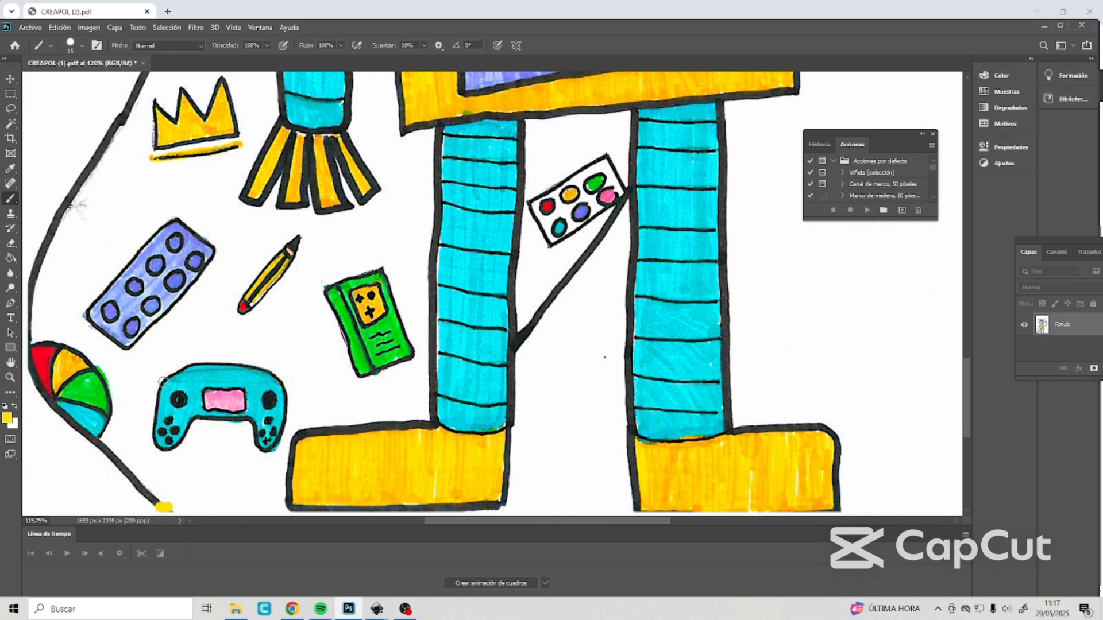
pyautogui.click(59, 29)
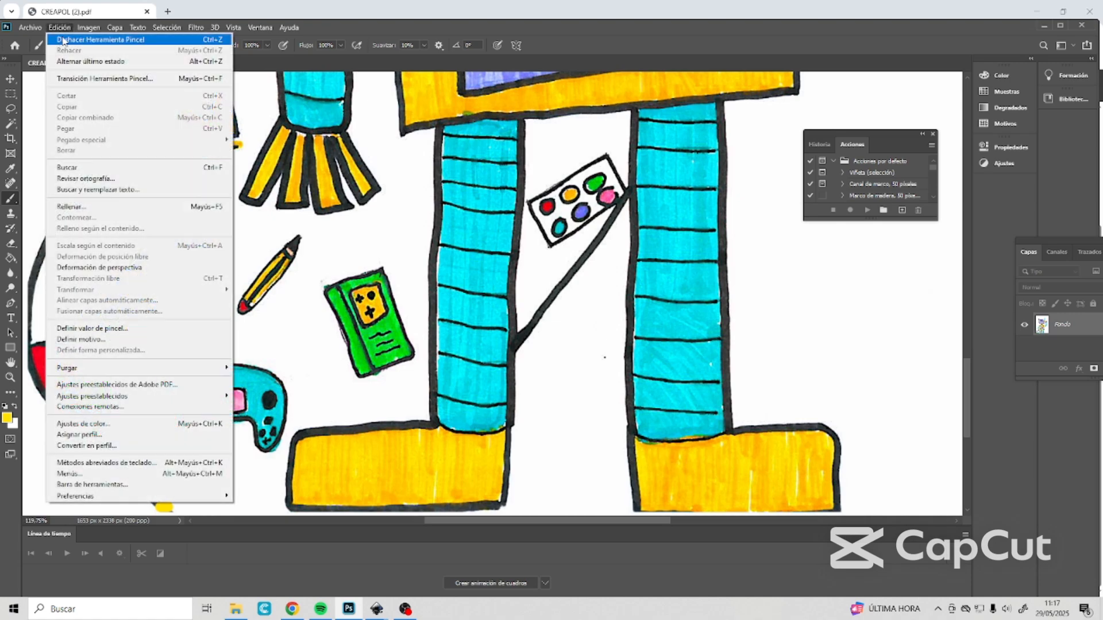
pyautogui.click(64, 40)
# Step: Paint black lines closing the gap between the cape's lower end and the nearest foot, and the sole of the other foot
pyautogui.click(5, 406)
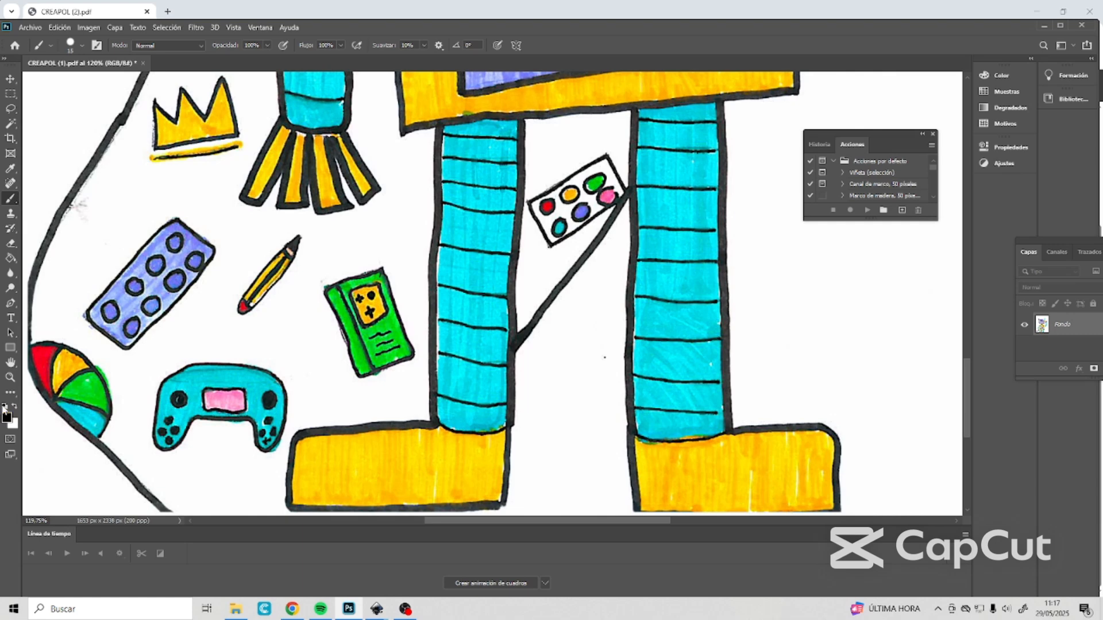
pyautogui.moveTo(159, 507); pyautogui.dragTo(289, 506)
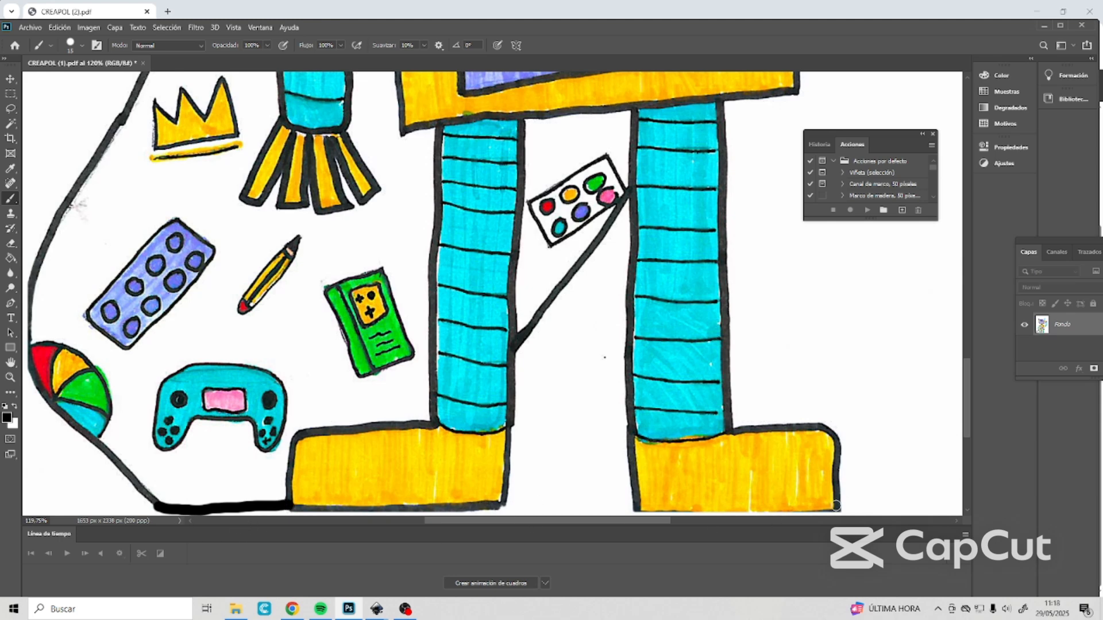
pyautogui.moveTo(836, 506); pyautogui.dragTo(639, 510)
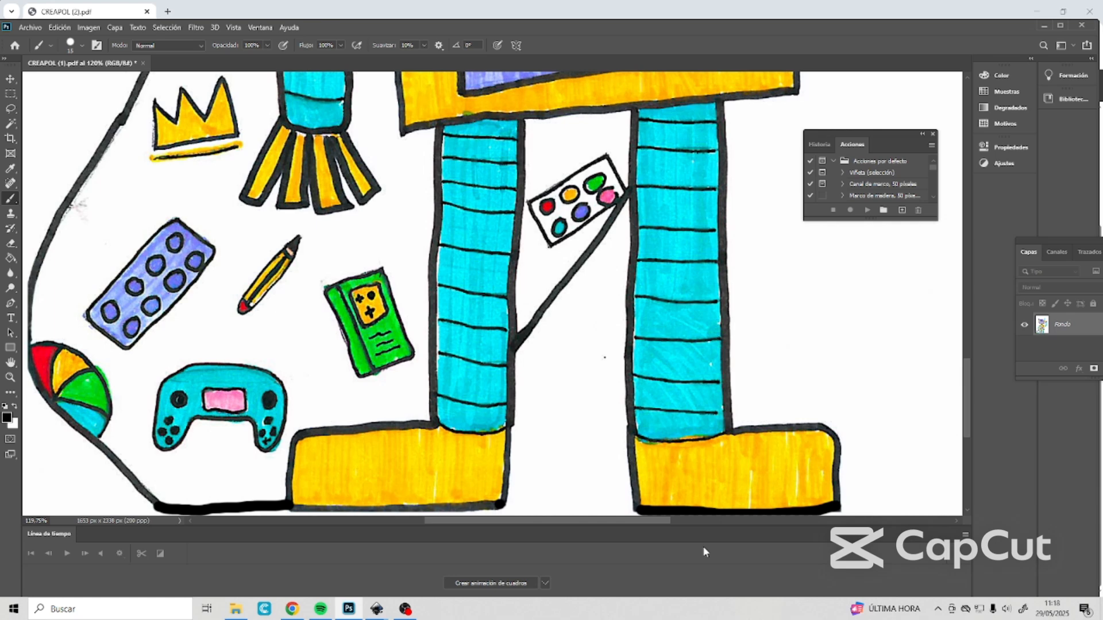
# Step: Save the retouched robot drawing as creapol.jpg
pyautogui.click(10, 378)
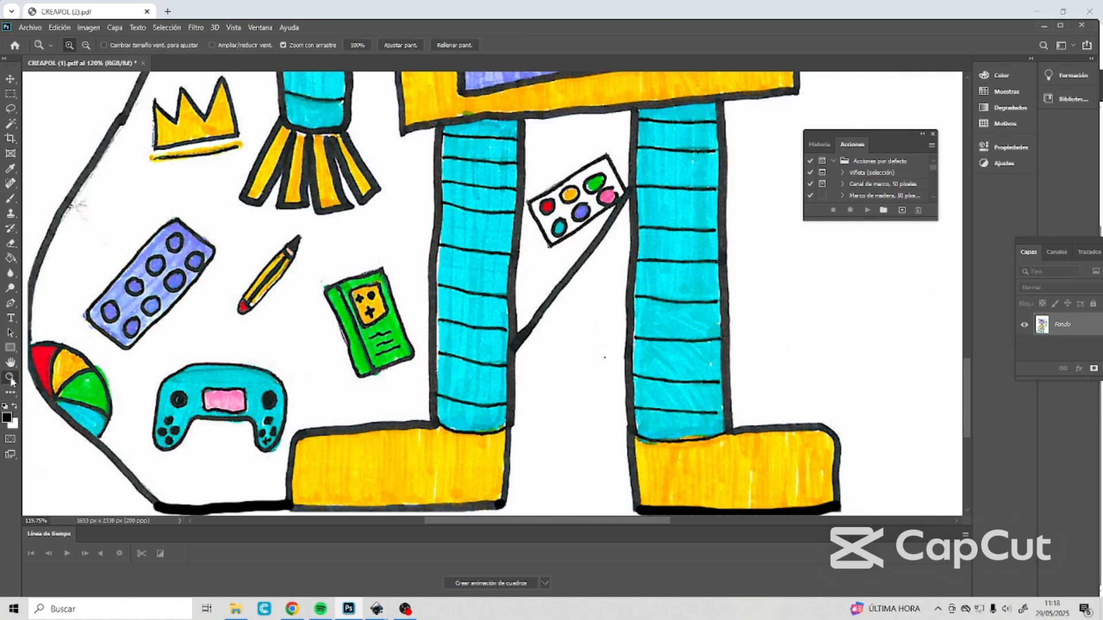
pyautogui.rightClick(242, 189)
pyautogui.click(270, 195)
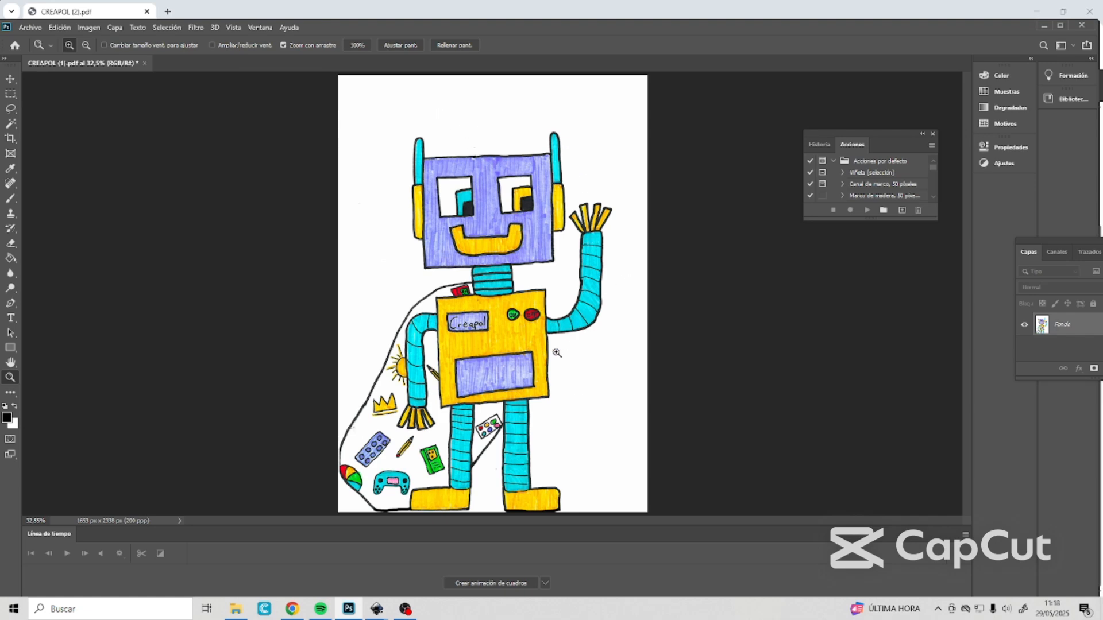
pyautogui.click(29, 27)
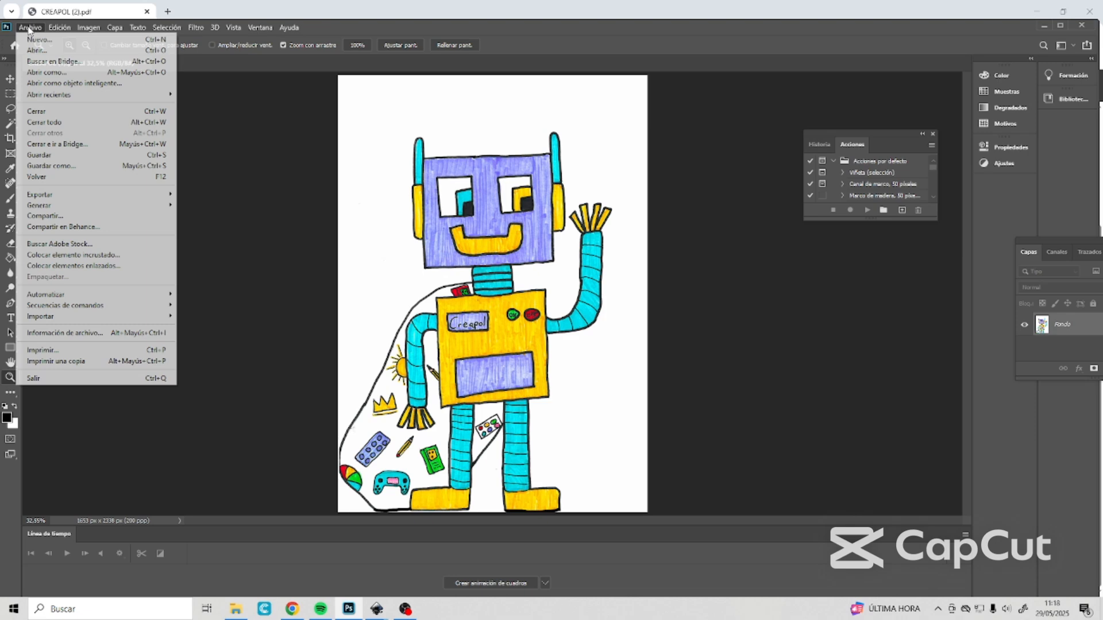
pyautogui.click(47, 166)
pyautogui.click(601, 411)
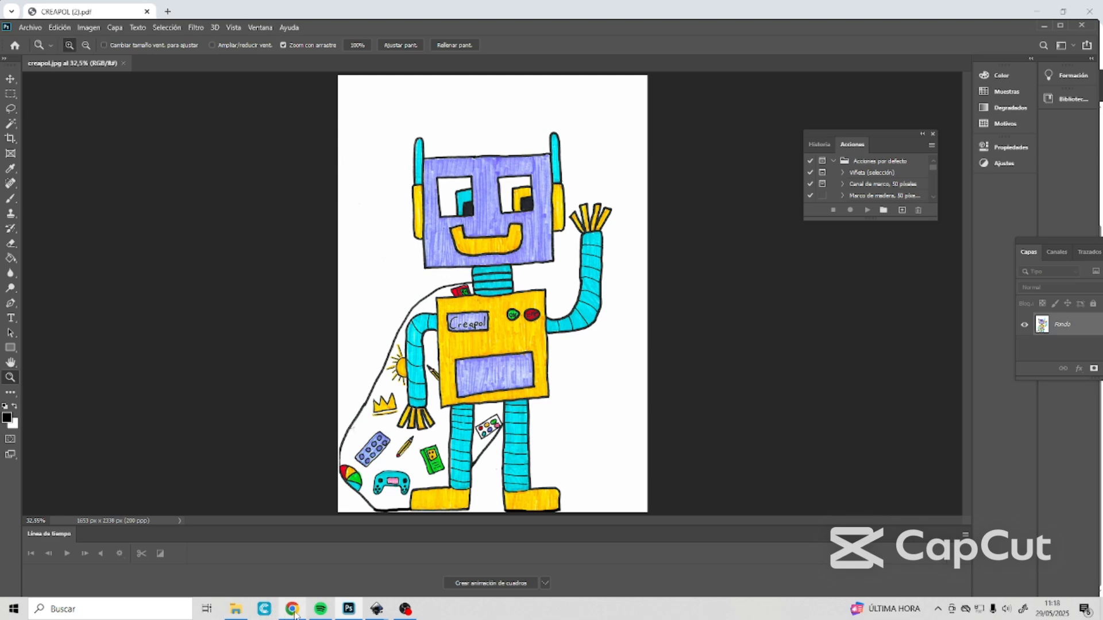
# Step: Switch to the Inkscape document "creapol mais corte de contorno desplazado.svg" and import the retouched robot image as an embedded bitmap
pyautogui.moveTo(379, 612)
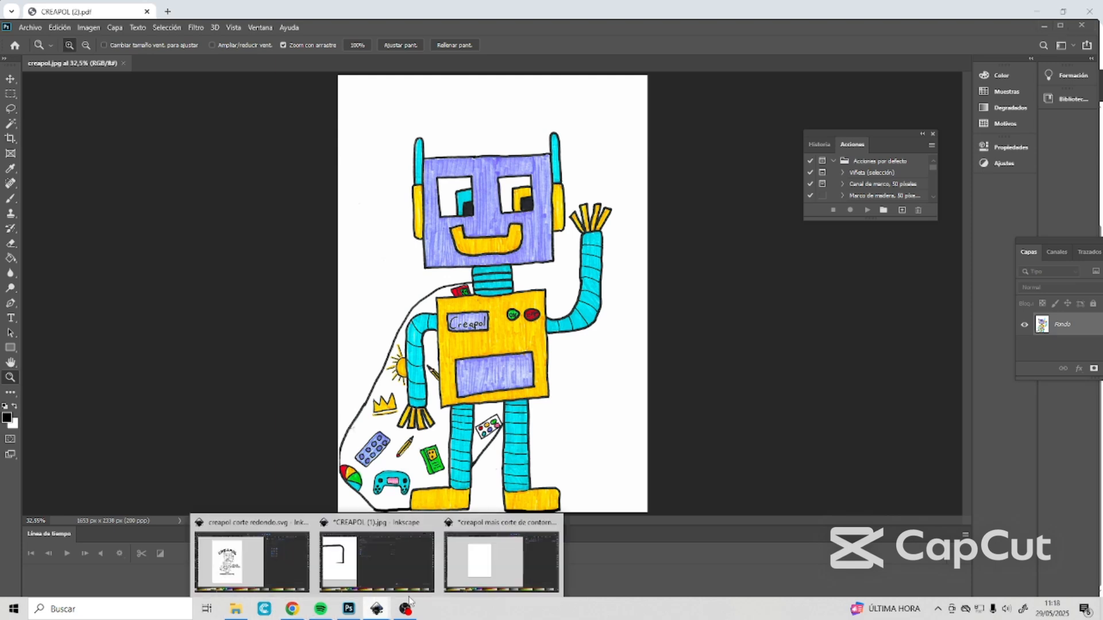
pyautogui.click(485, 569)
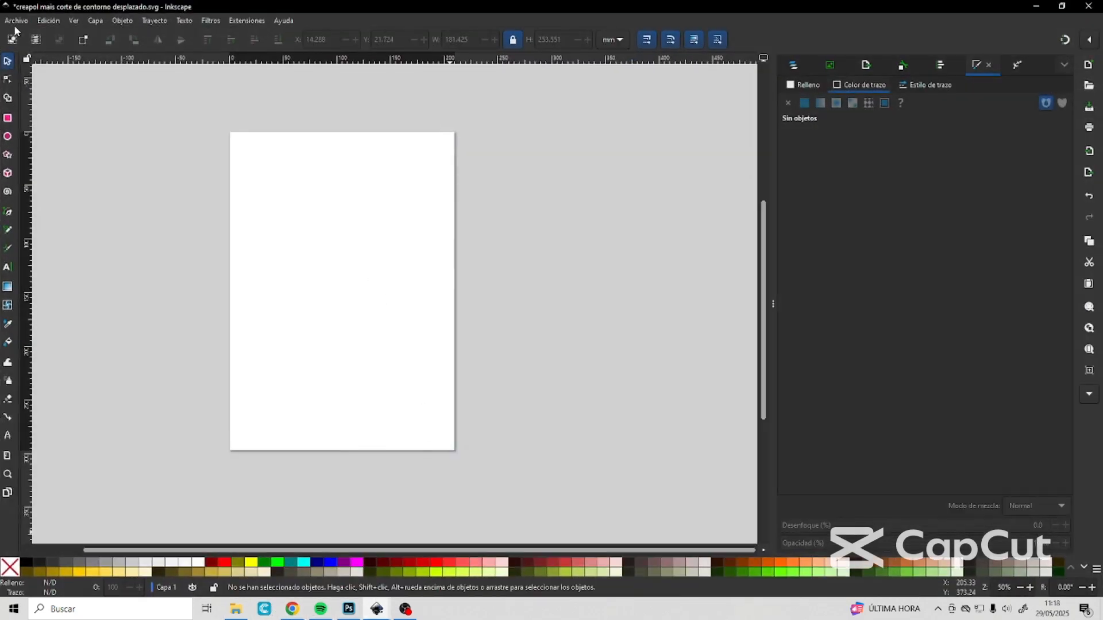
pyautogui.click(16, 22)
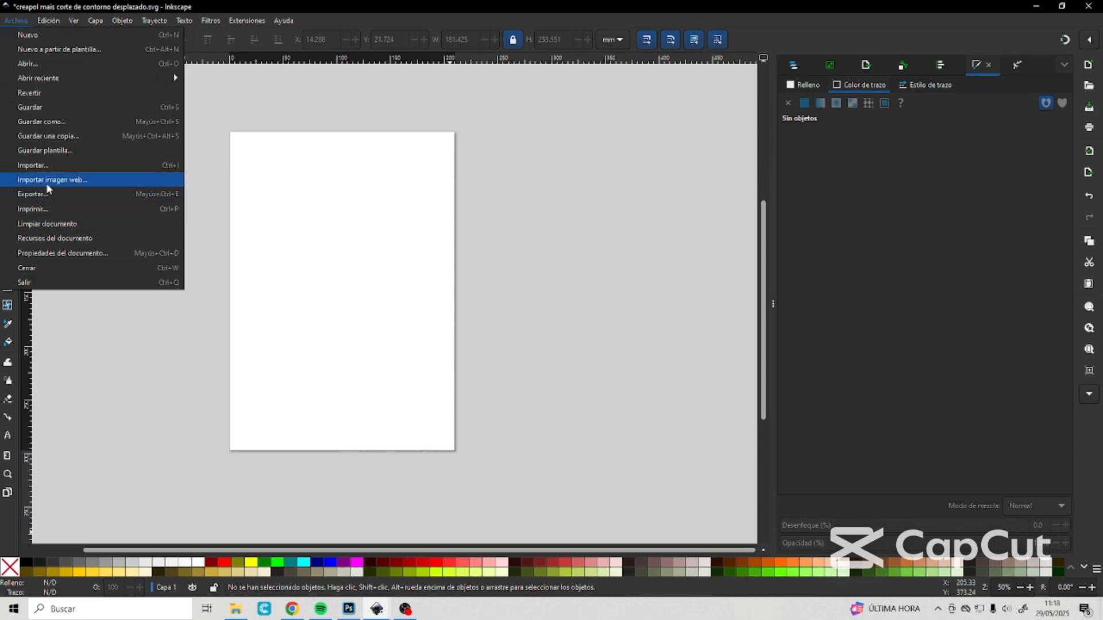
pyautogui.click(37, 166)
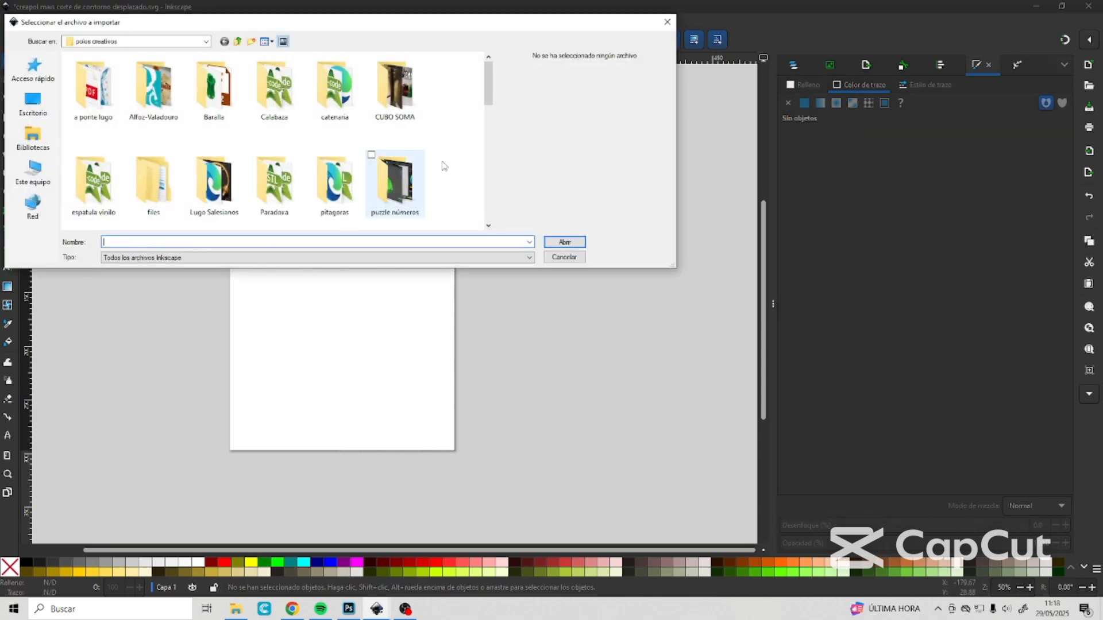
pyautogui.moveTo(487, 84); pyautogui.dragTo(481, 197)
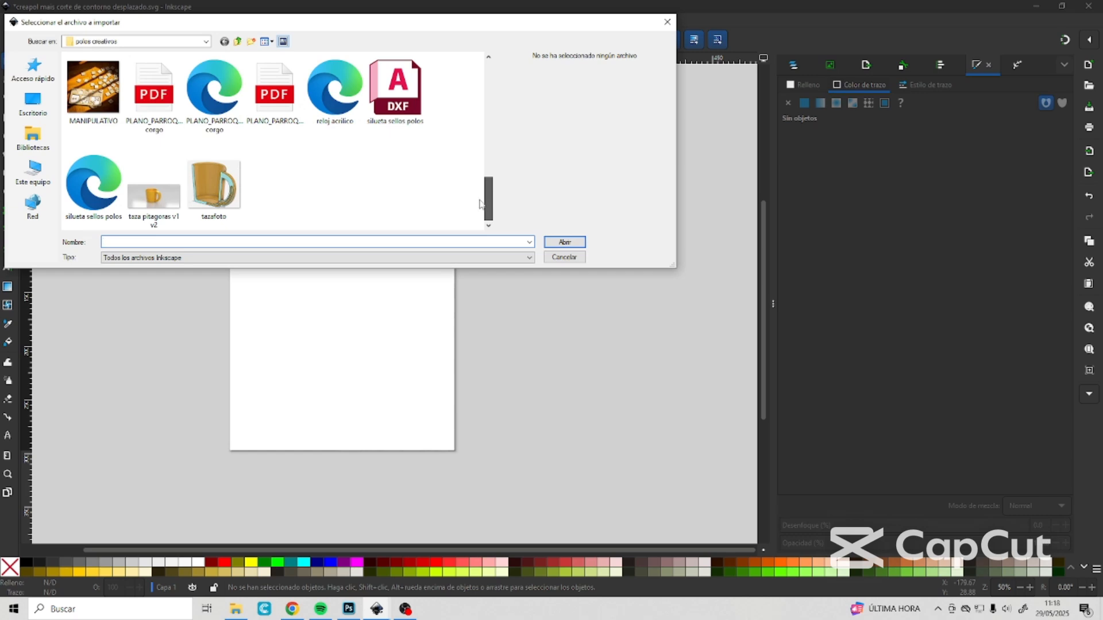
pyautogui.scroll(5, 458, 148)
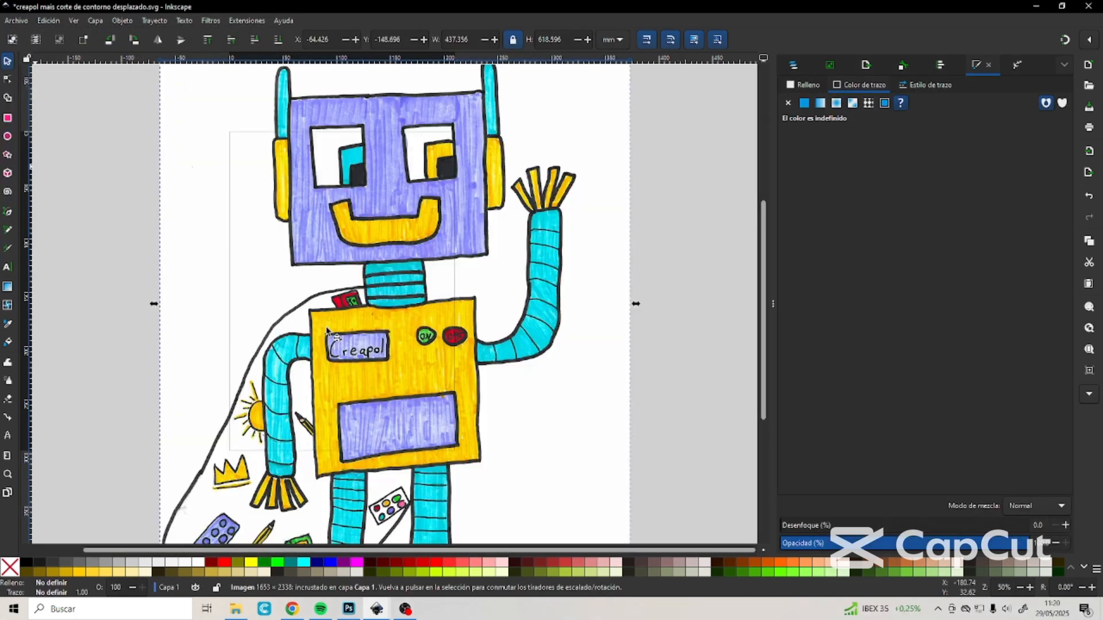
# Step: Trace the robot bitmap in a single pass with brightness cutoff detection and a threshold of 0.466
pyautogui.click(387, 378)
pyautogui.click(154, 20)
pyautogui.click(183, 64)
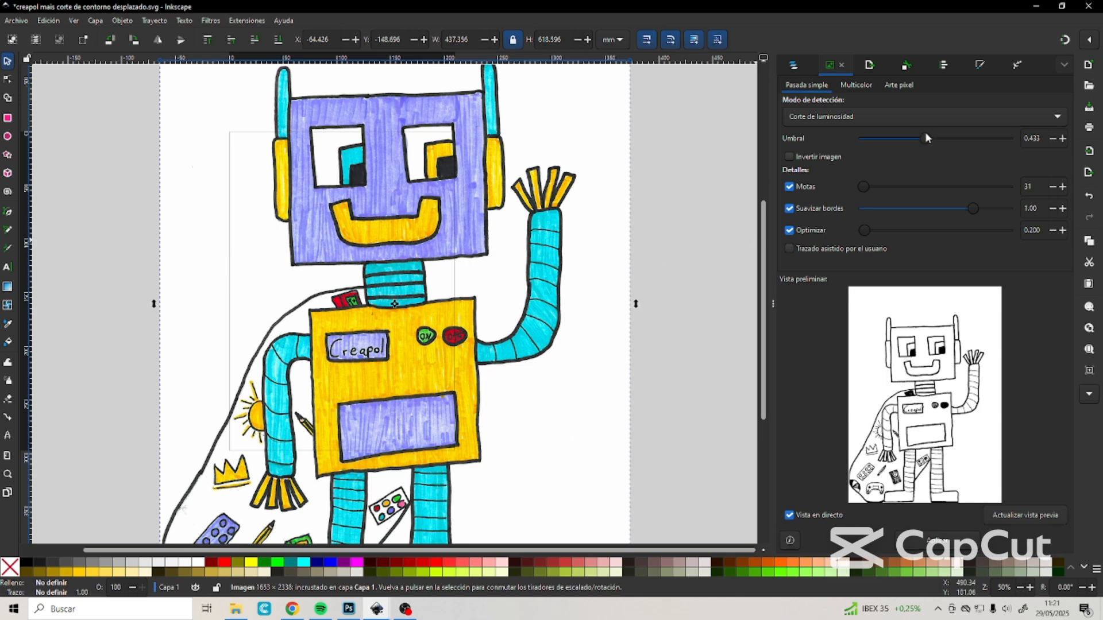
pyautogui.moveTo(925, 138)
pyautogui.mouseDown()
pyautogui.moveTo(949, 137)
pyautogui.moveTo(929, 139)
pyautogui.mouseUp()
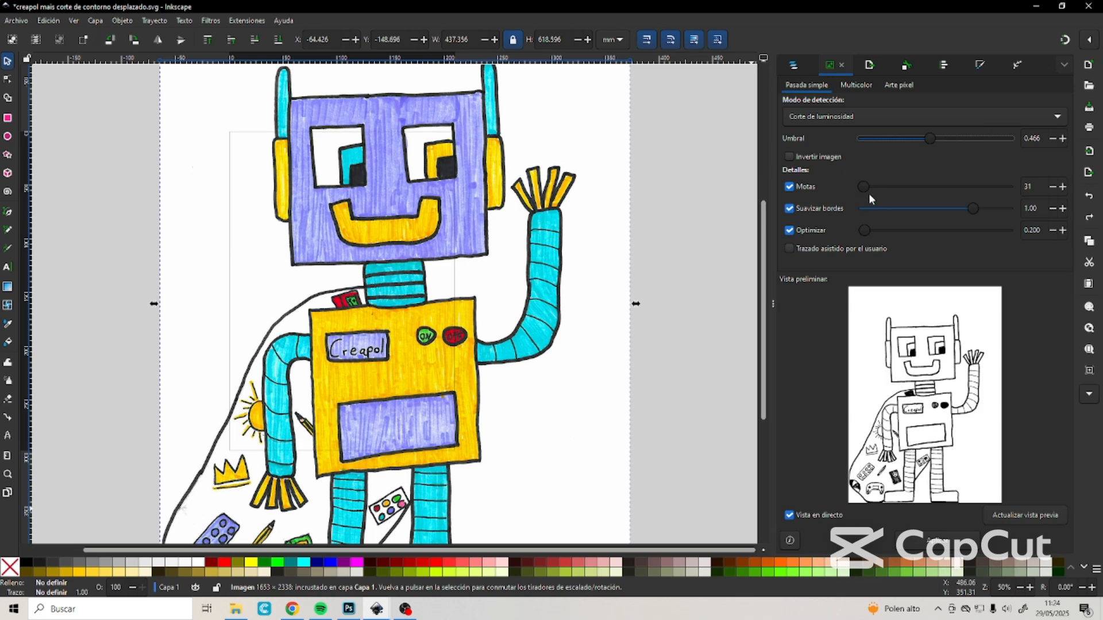
pyautogui.click(938, 546)
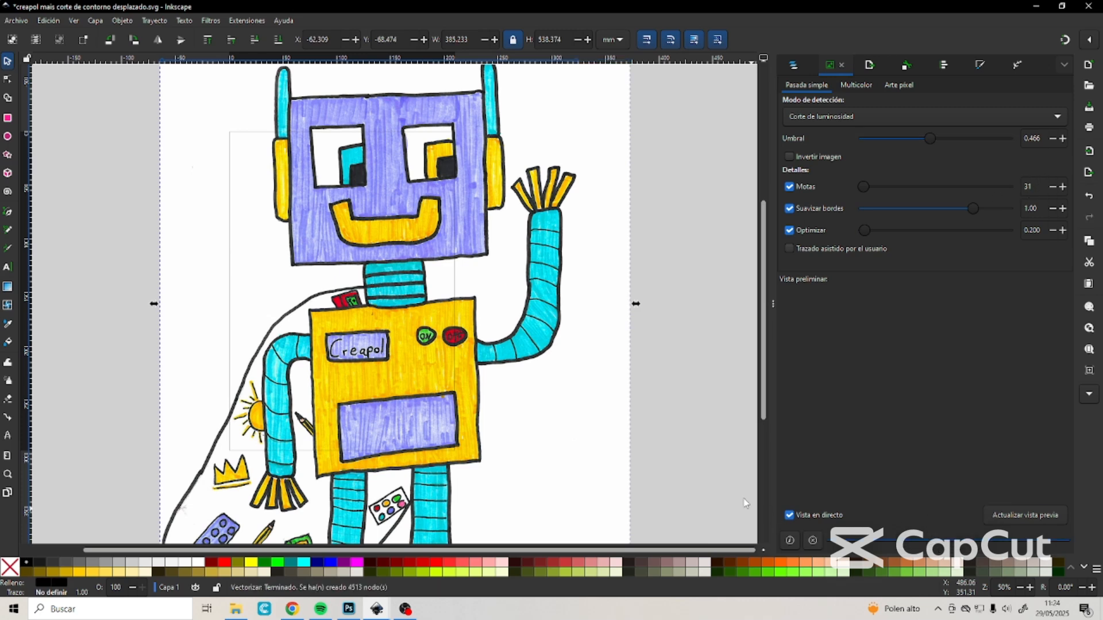
# Step: Move the traced robot outline off the original bitmap and delete the bitmap
pyautogui.moveTo(421, 196); pyautogui.dragTo(114, 180)
pyautogui.click(417, 237)
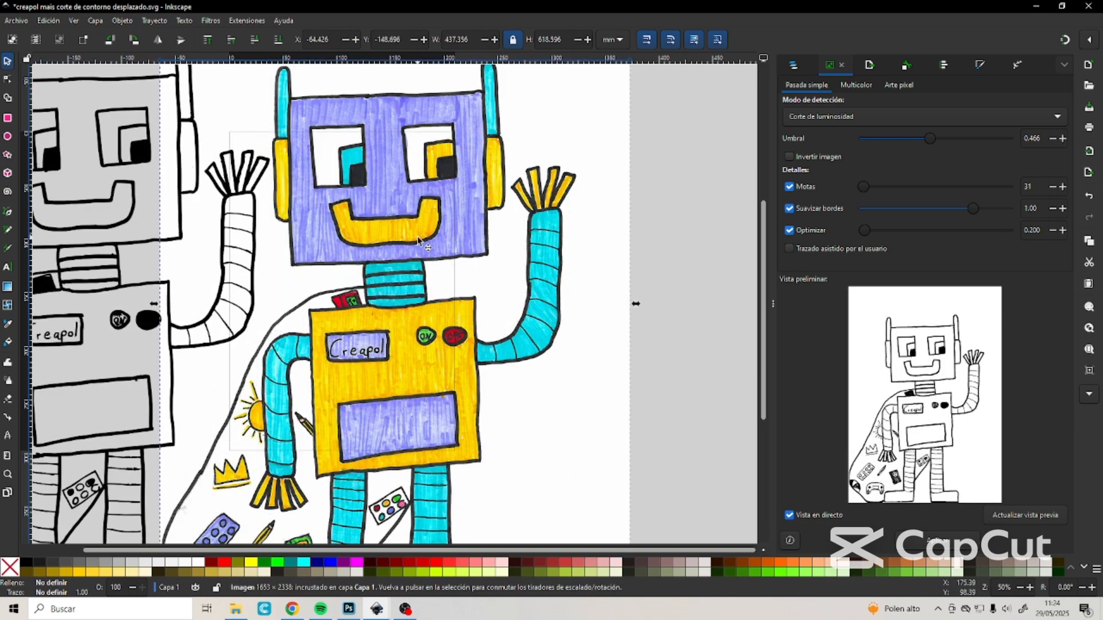
pyautogui.press('Delete')
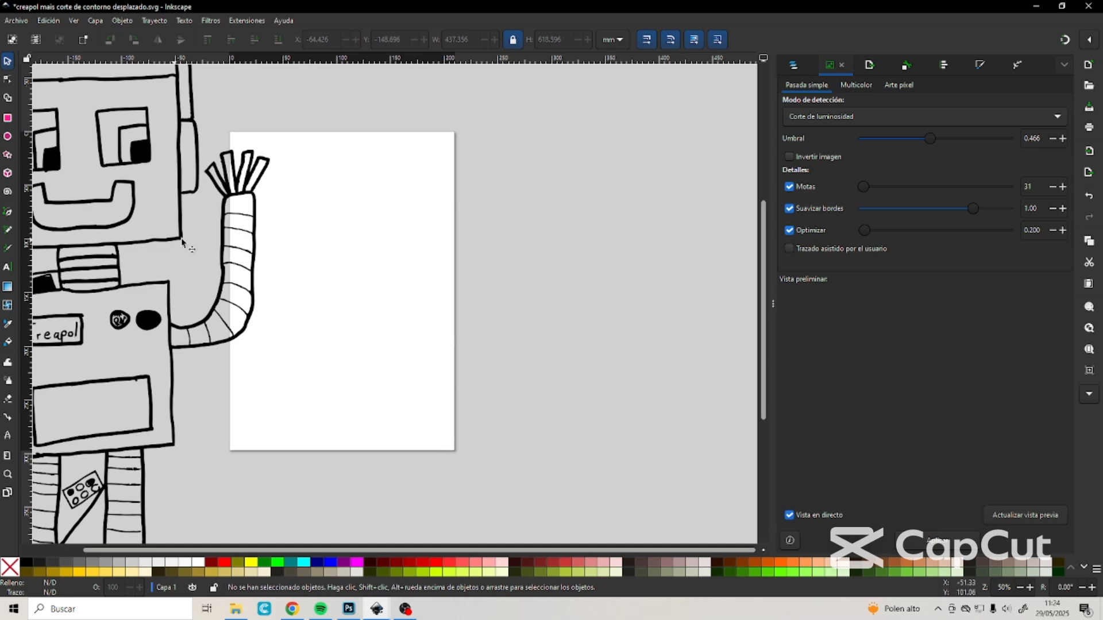
# Step: Move the traced robot onto the page and scale it proportionally to about 184 x 257 mm so it fits inside
pyautogui.moveTo(184, 231); pyautogui.dragTo(437, 266)
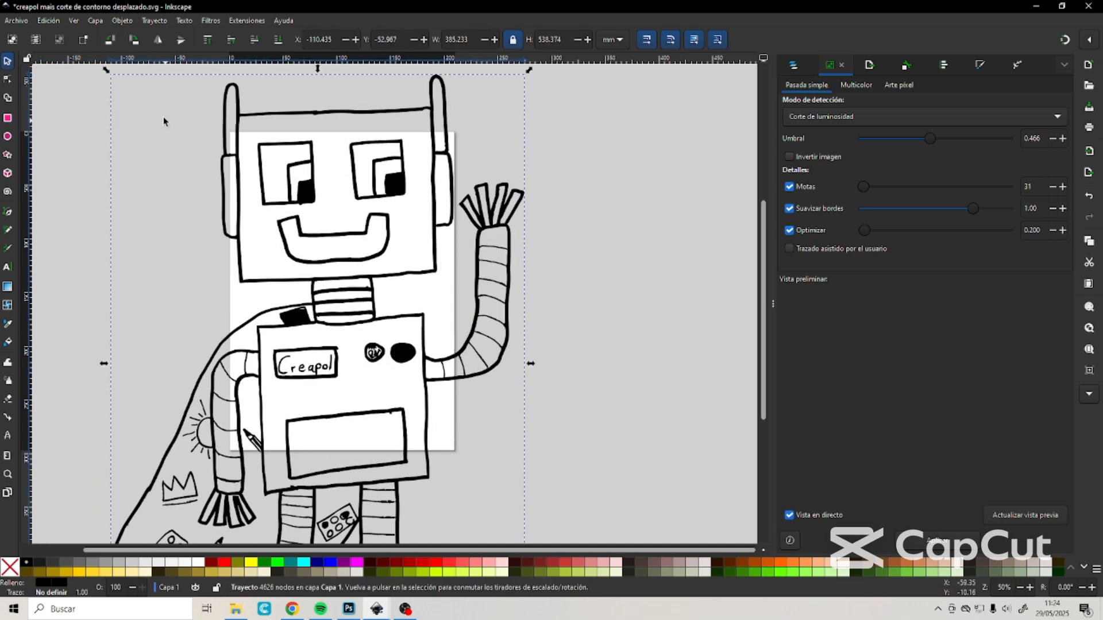
pyautogui.moveTo(112, 71)
pyautogui.mouseDown()
pyautogui.moveTo(291, 239)
pyautogui.moveTo(416, 417)
pyautogui.moveTo(295, 161)
pyautogui.moveTo(327, 182)
pyautogui.mouseUp()
pyautogui.click(556, 344)
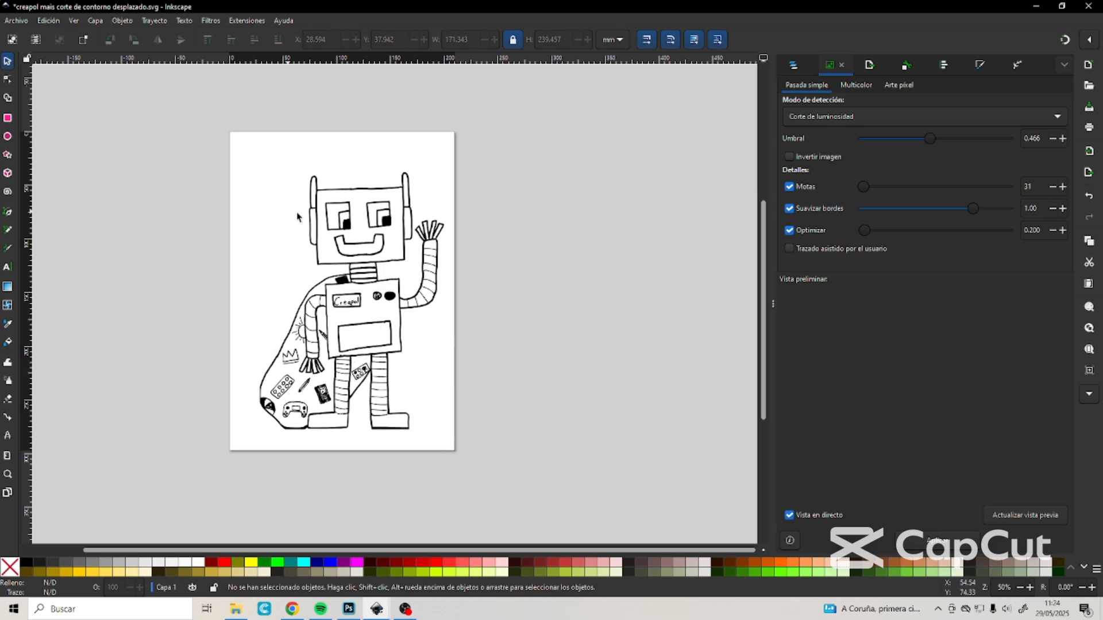
pyautogui.click(319, 218)
pyautogui.moveTo(257, 170); pyautogui.dragTo(241, 151)
pyautogui.click(602, 325)
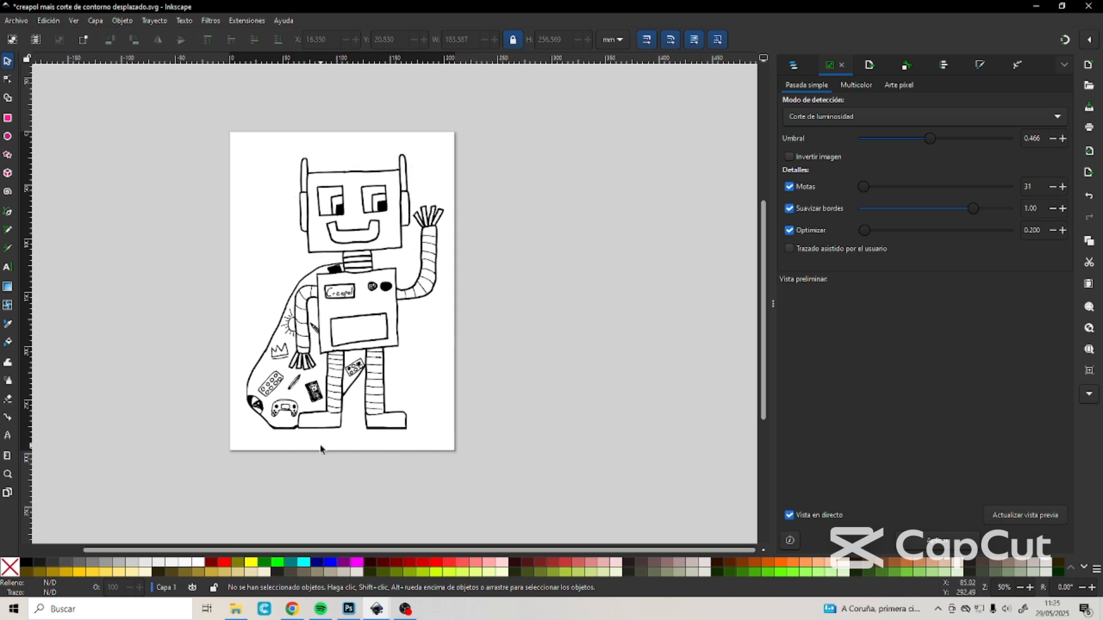
# Step: Duplicate the traced robot and move the copy off the page to the right of the original
pyautogui.click(334, 256)
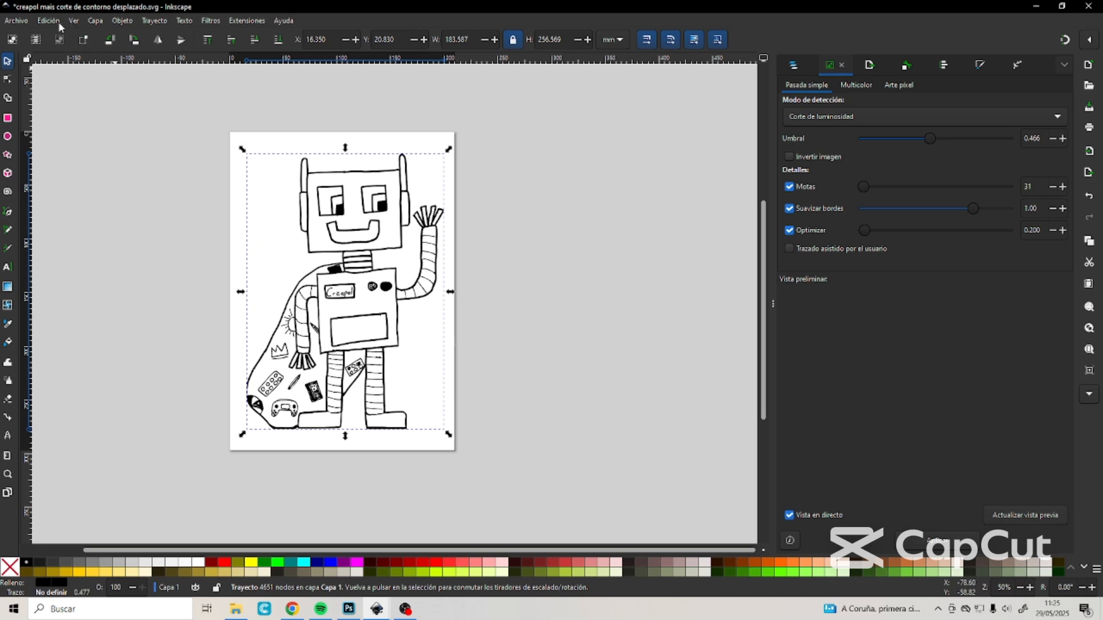
pyautogui.click(49, 21)
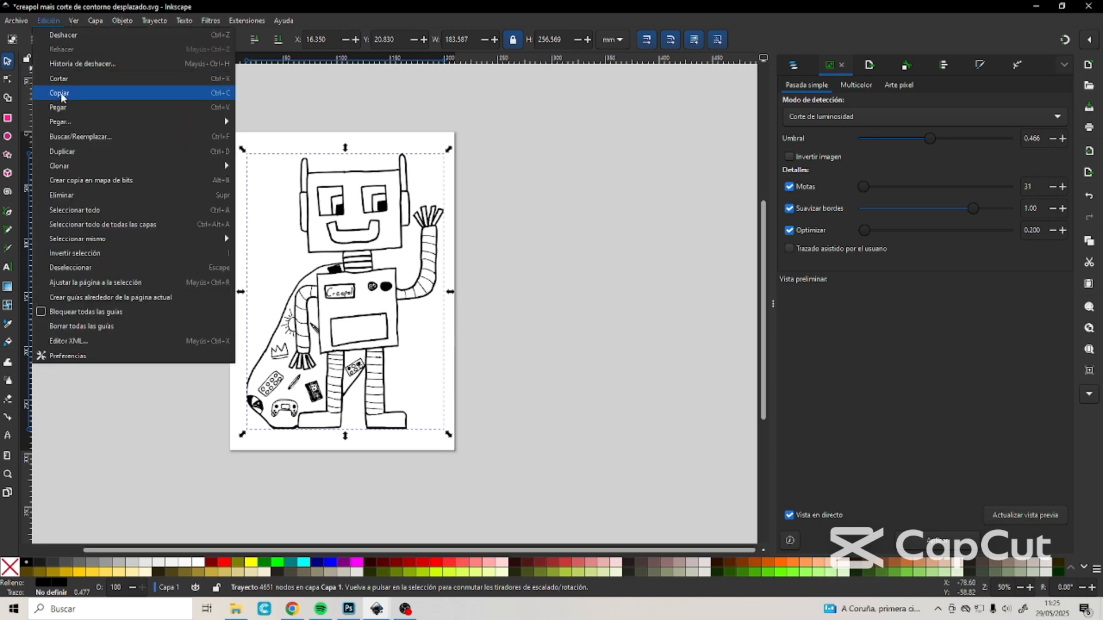
pyautogui.click(67, 151)
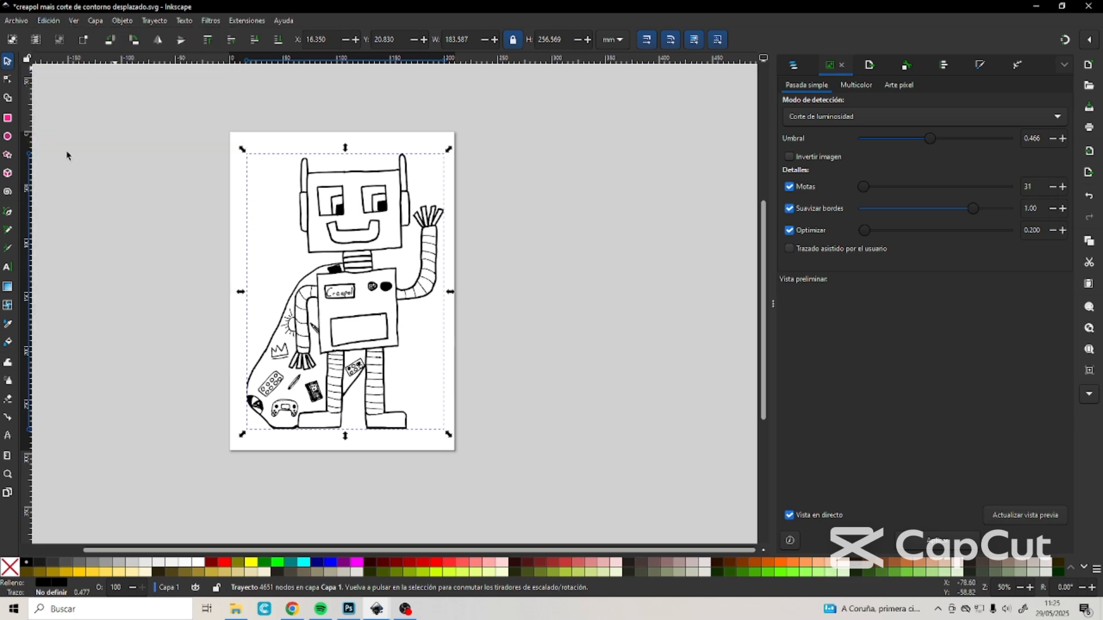
pyautogui.moveTo(339, 222); pyautogui.dragTo(636, 202)
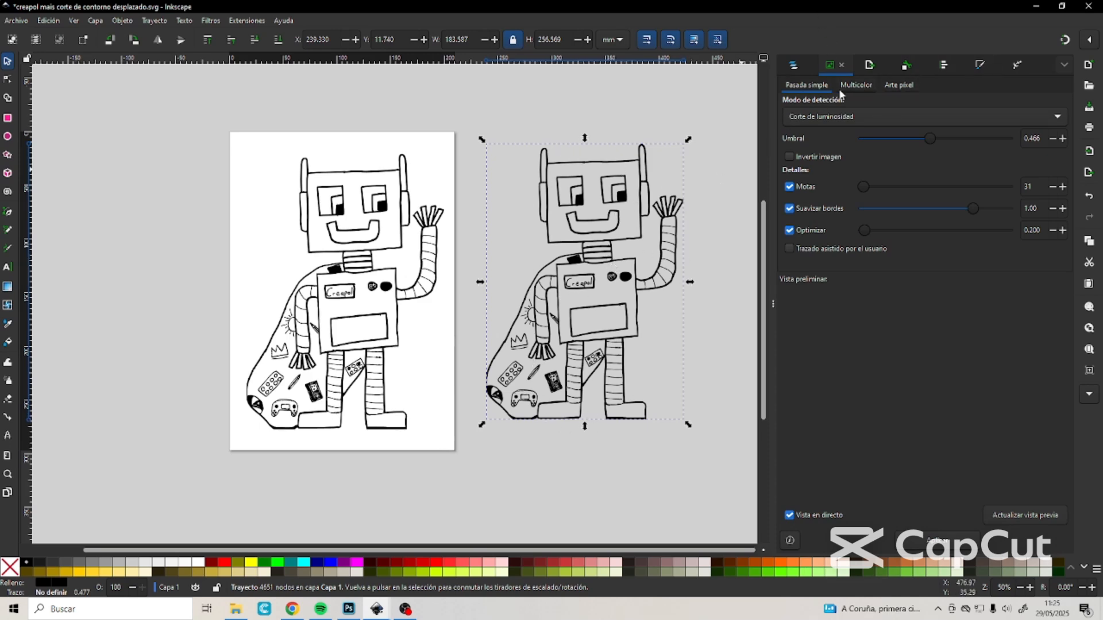
# Step: Remove the fill from the robot copy and give it a flat red stroke (ff0000ff)
pyautogui.click(982, 65)
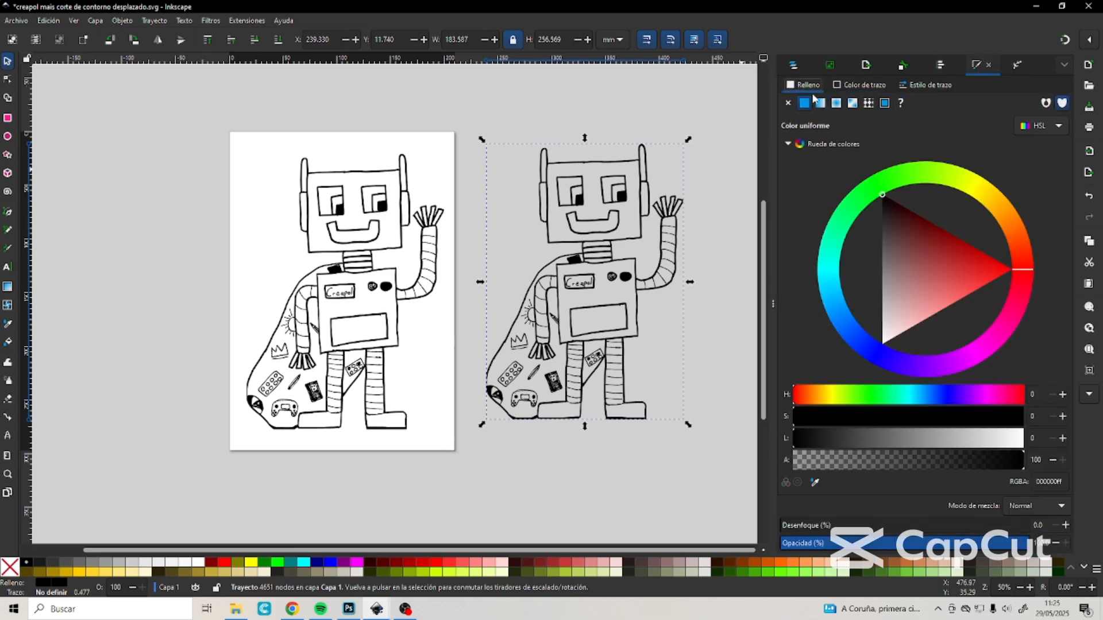
pyautogui.click(788, 103)
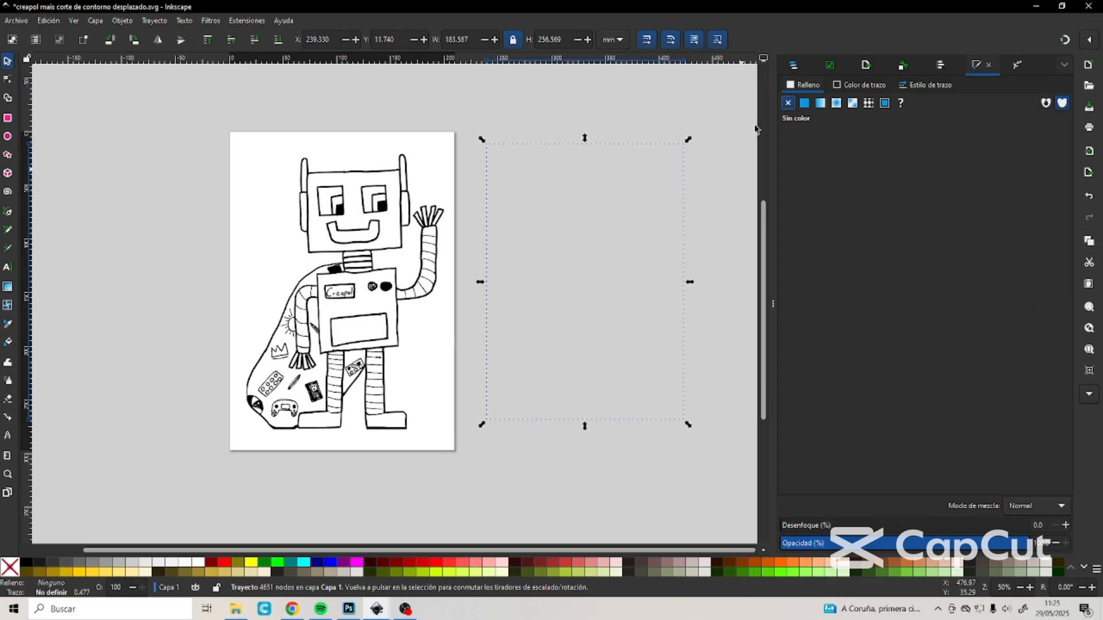
pyautogui.click(859, 85)
pyautogui.click(804, 104)
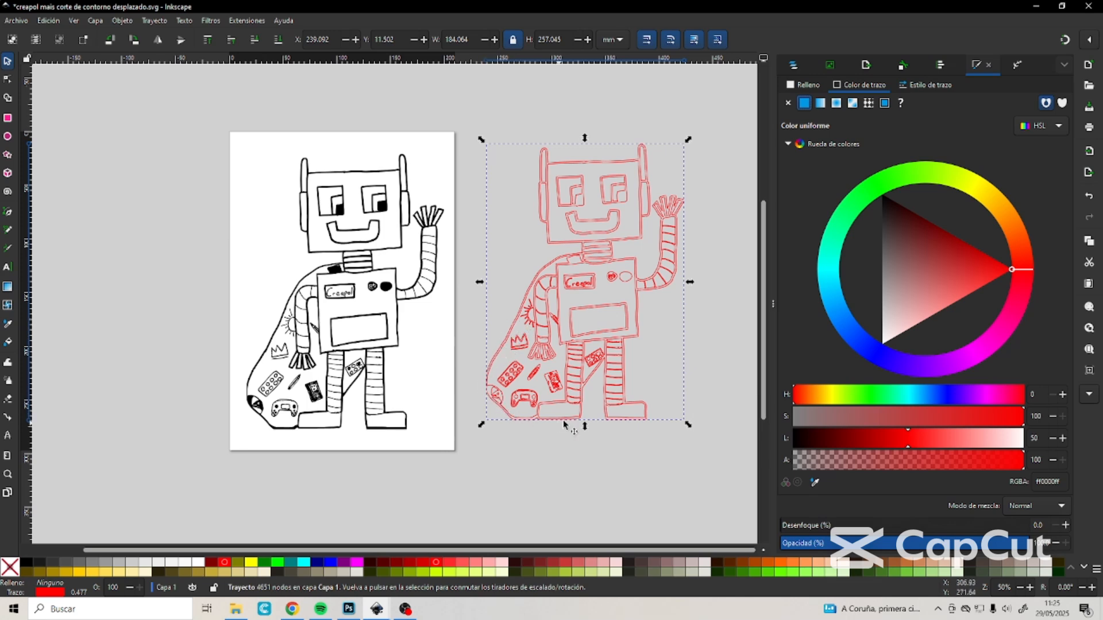
# Step: Break the red robot copy apart into separate paths and deselect them
pyautogui.click(153, 21)
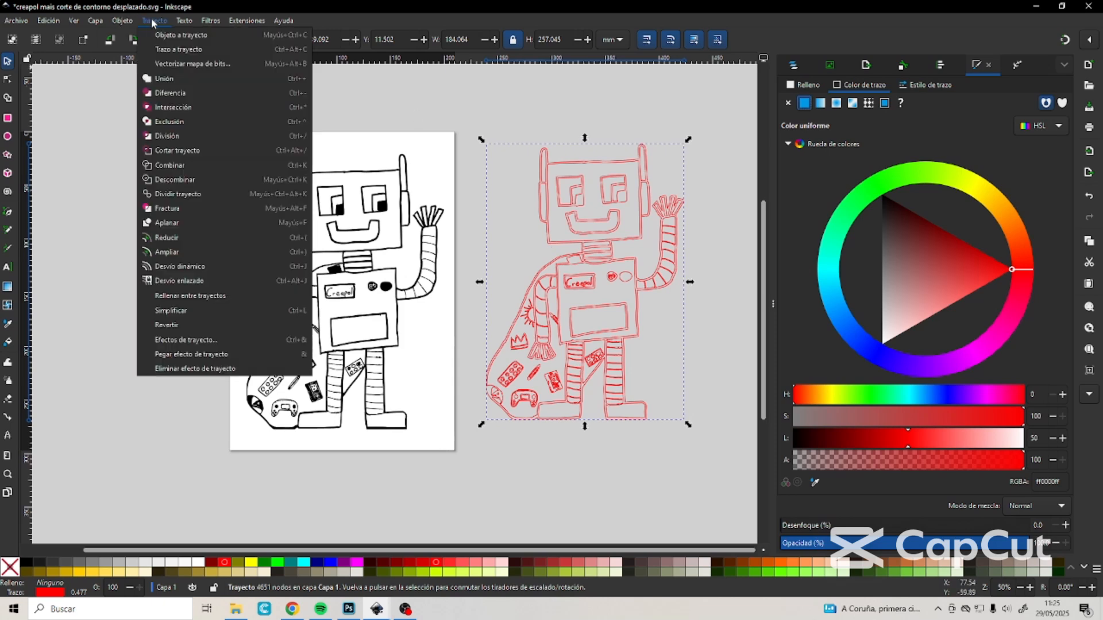
pyautogui.click(175, 181)
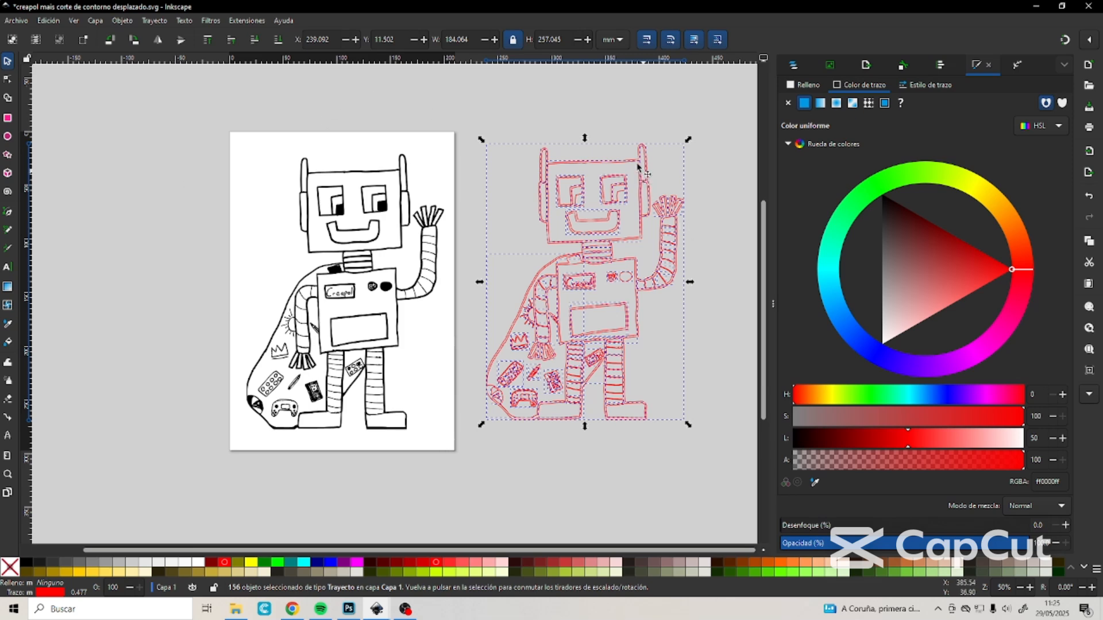
pyautogui.click(626, 93)
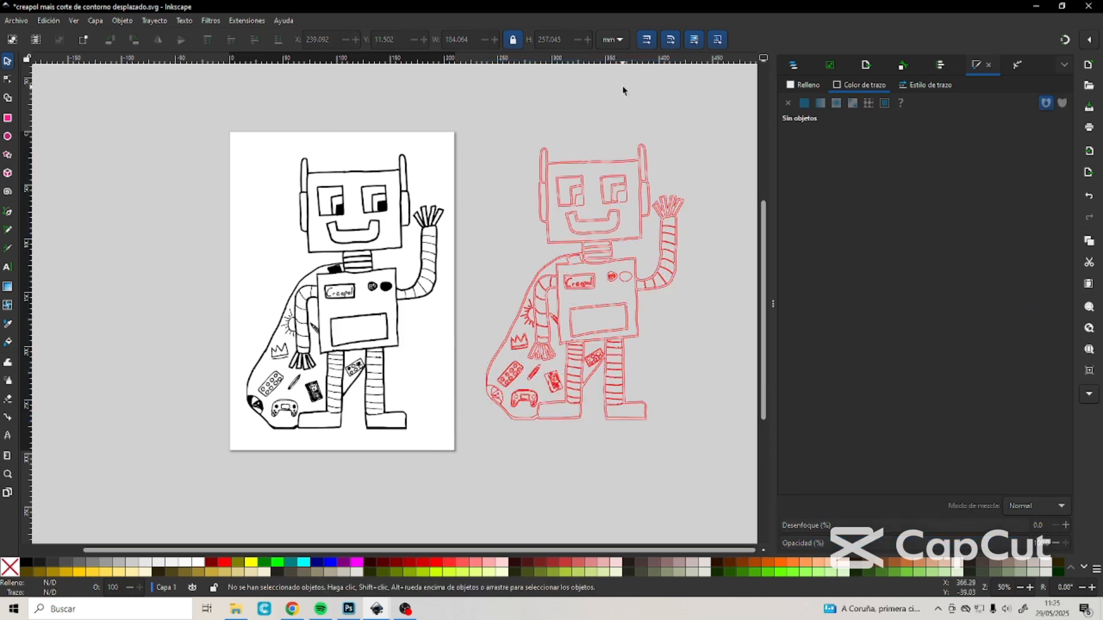
# Step: Move the red outer silhouette to the opposite side of the page and delete the remaining red detail paths
pyautogui.click(580, 167)
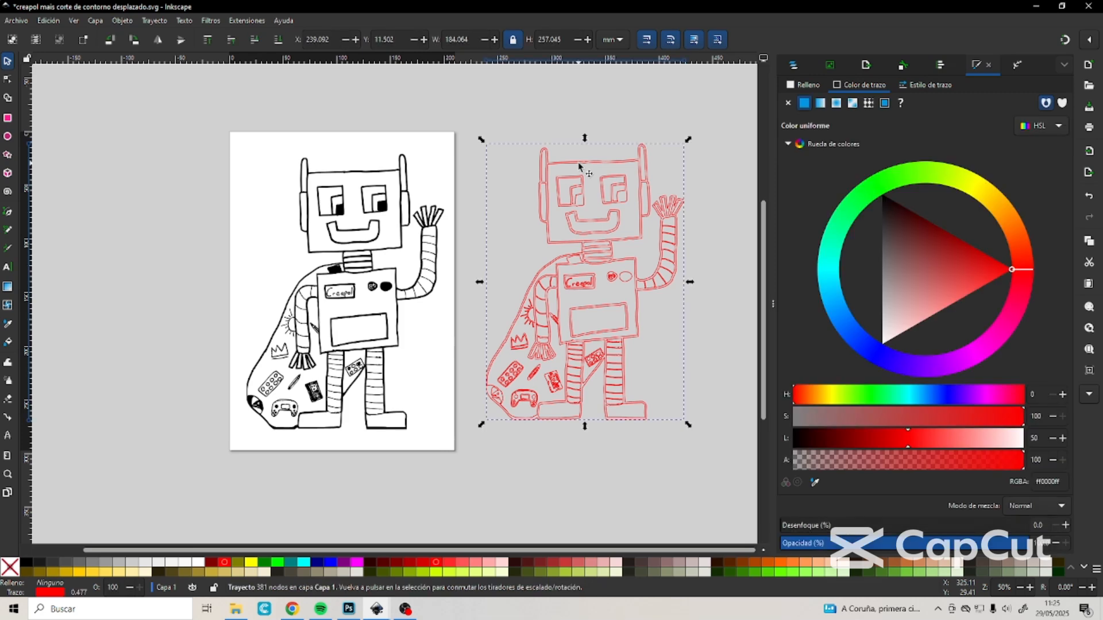
pyautogui.moveTo(580, 167); pyautogui.dragTo(126, 170)
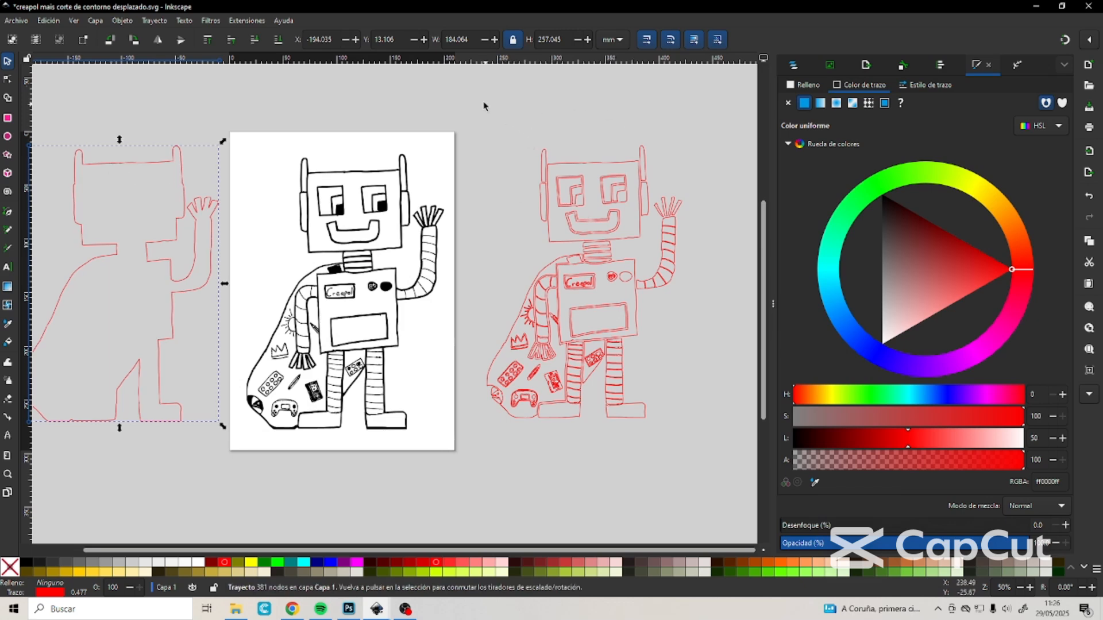
pyautogui.moveTo(470, 103); pyautogui.dragTo(711, 436)
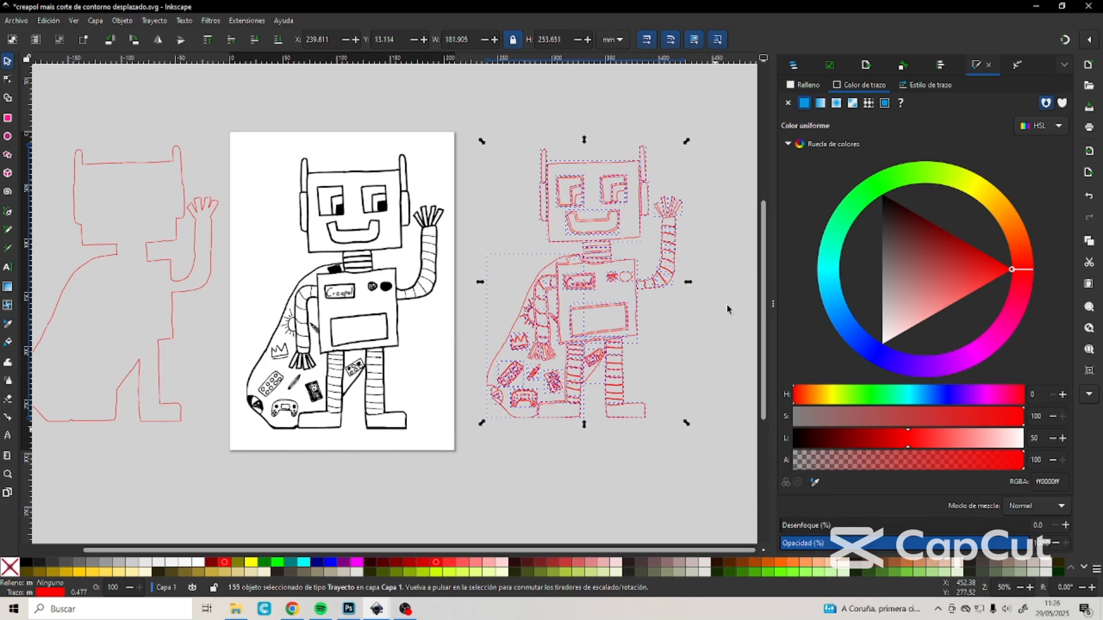
pyautogui.press('Delete')
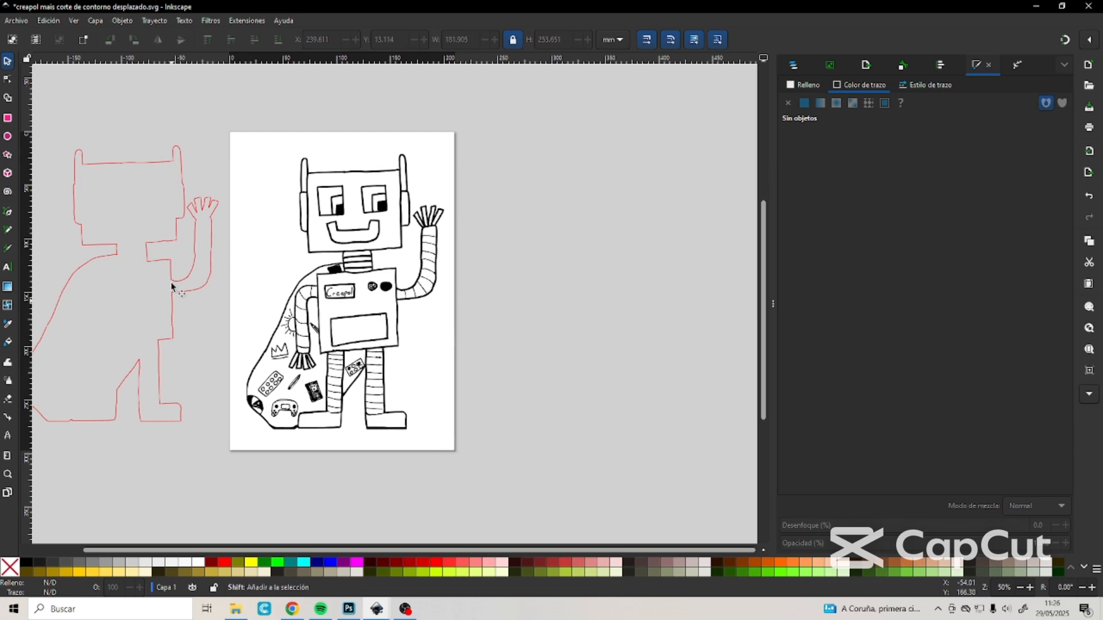
# Step: Centre the red silhouette and the black robot horizontally and vertically relative to the page so they overlap
pyautogui.click(177, 242)
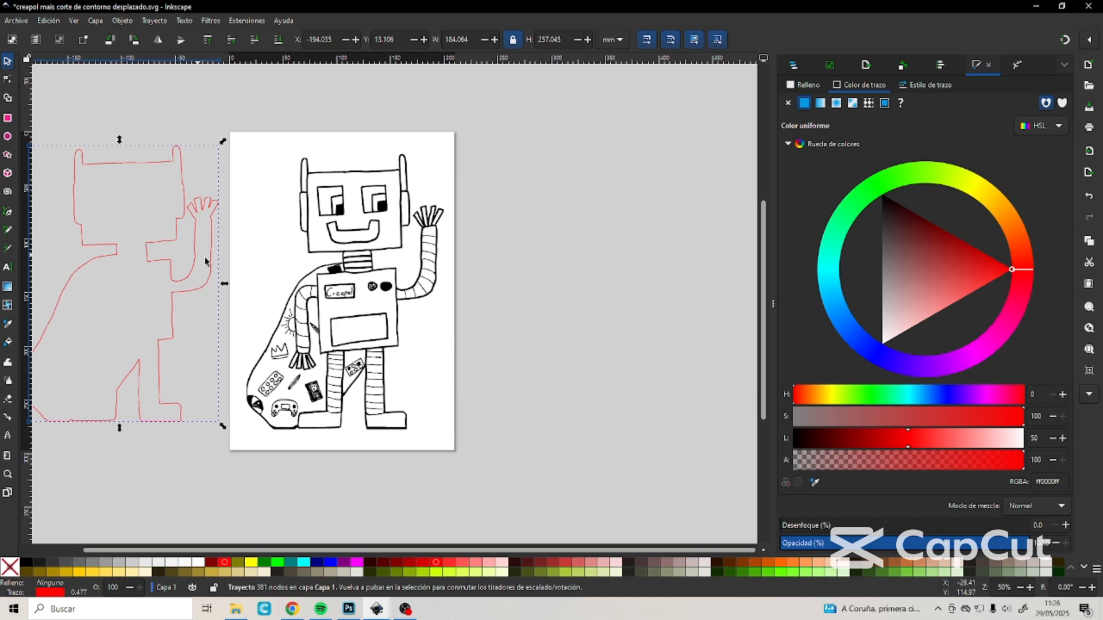
pyautogui.keyDown('shift'); pyautogui.click(309, 232); pyautogui.keyUp('shift')
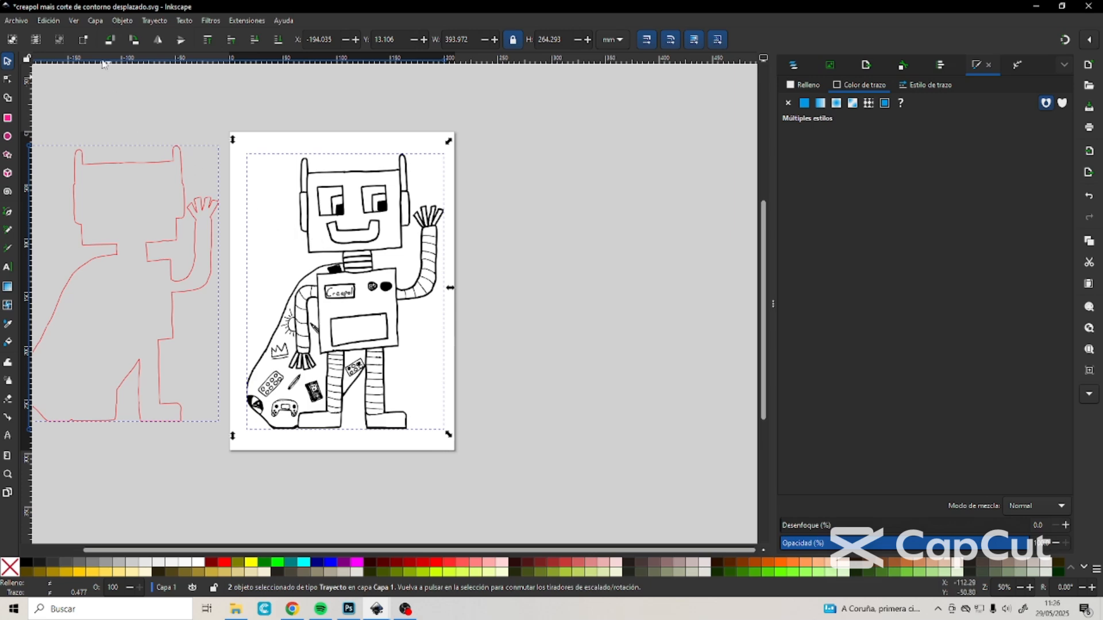
pyautogui.click(942, 66)
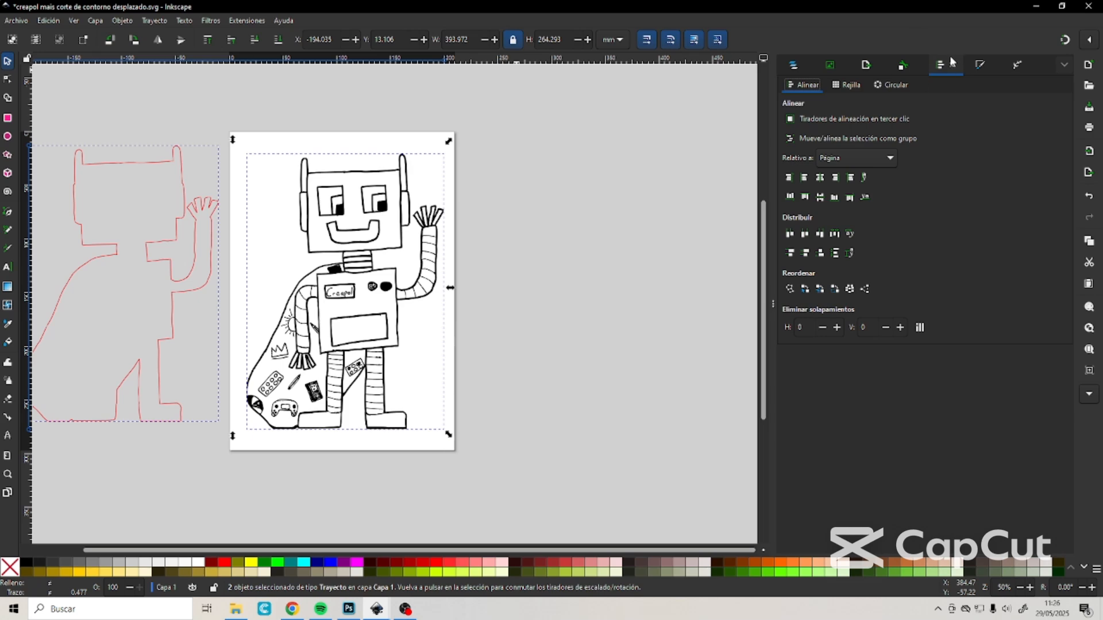
pyautogui.click(120, 21)
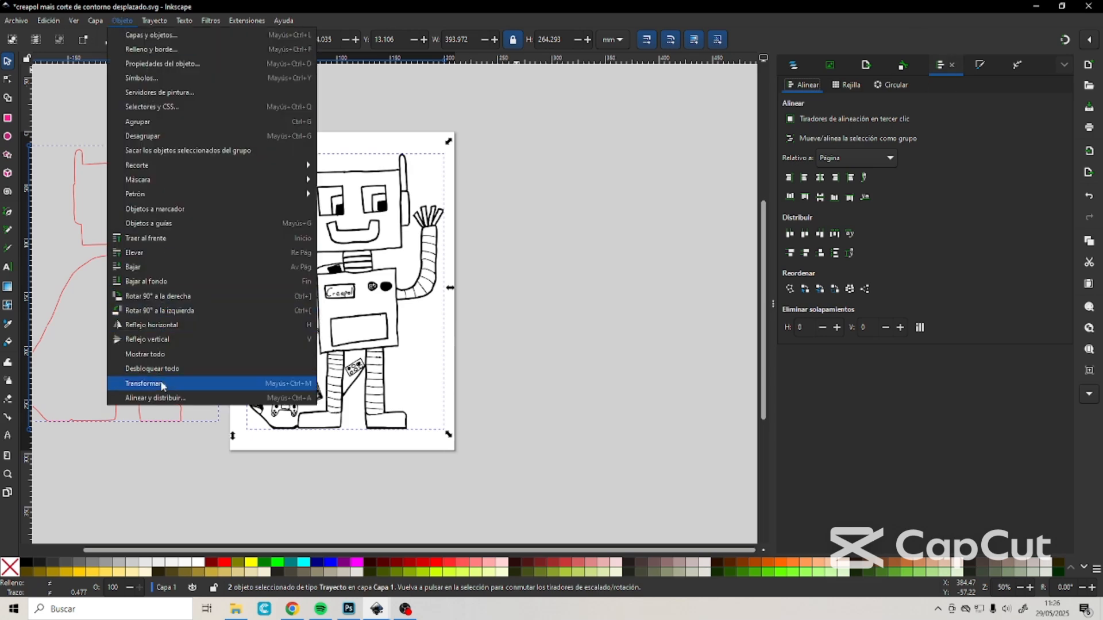
pyautogui.click(958, 226)
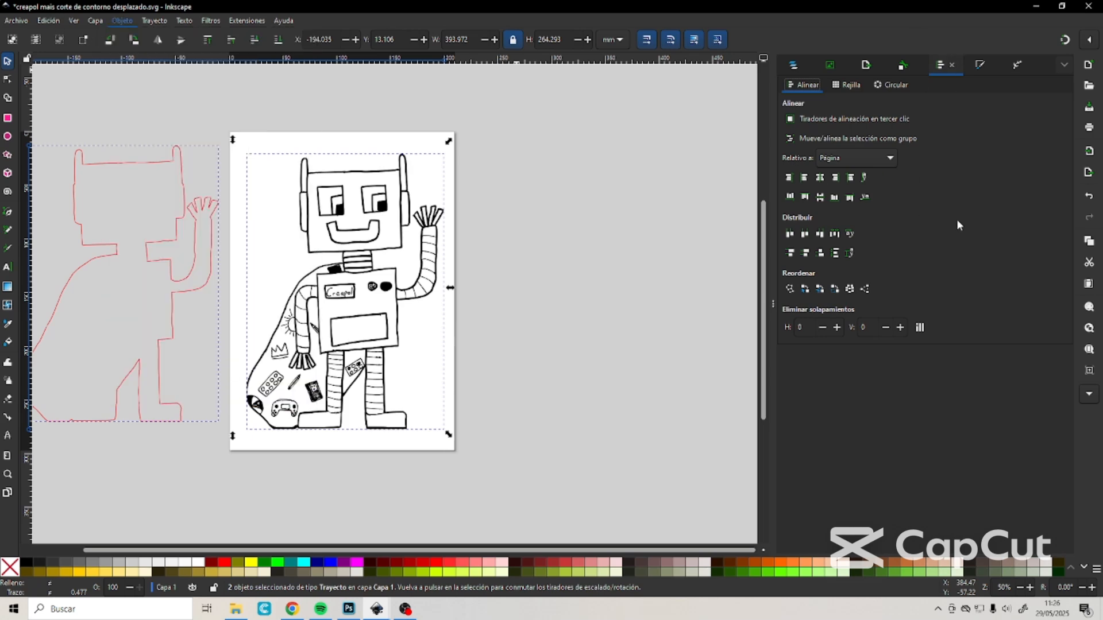
pyautogui.click(819, 177)
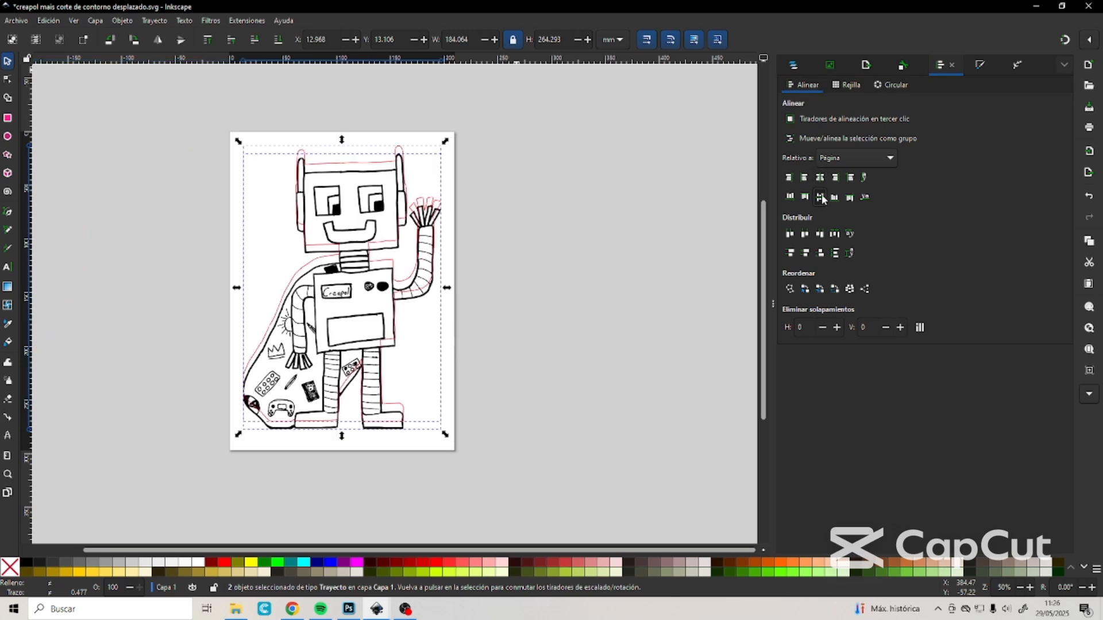
pyautogui.click(820, 197)
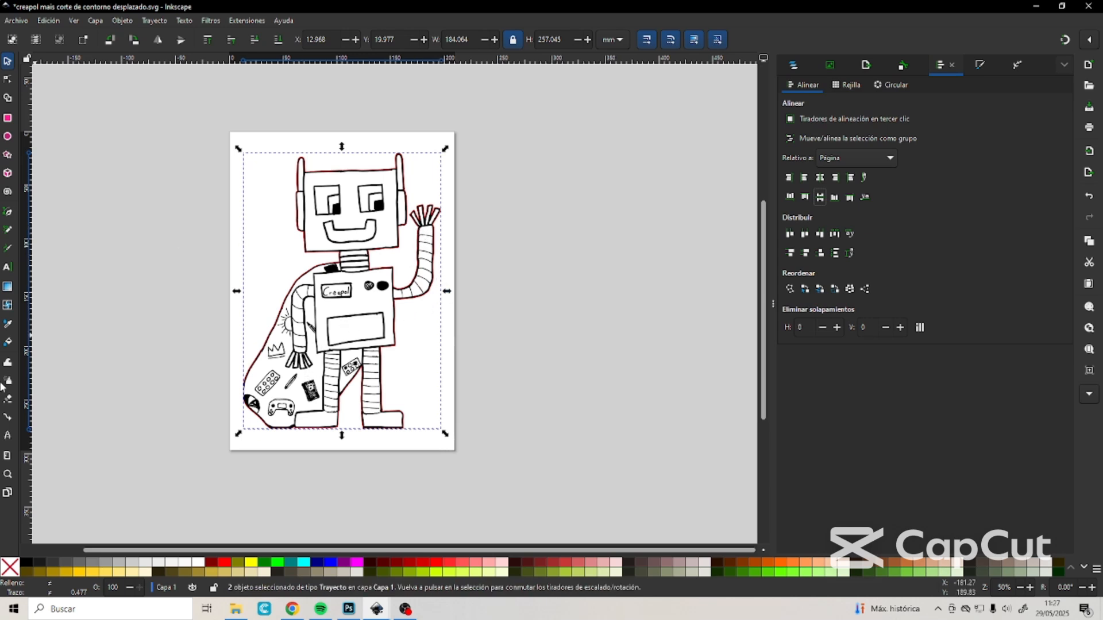
# Step: Try to outset the black robot and the red silhouette together, and undo the outset
pyautogui.click(9, 474)
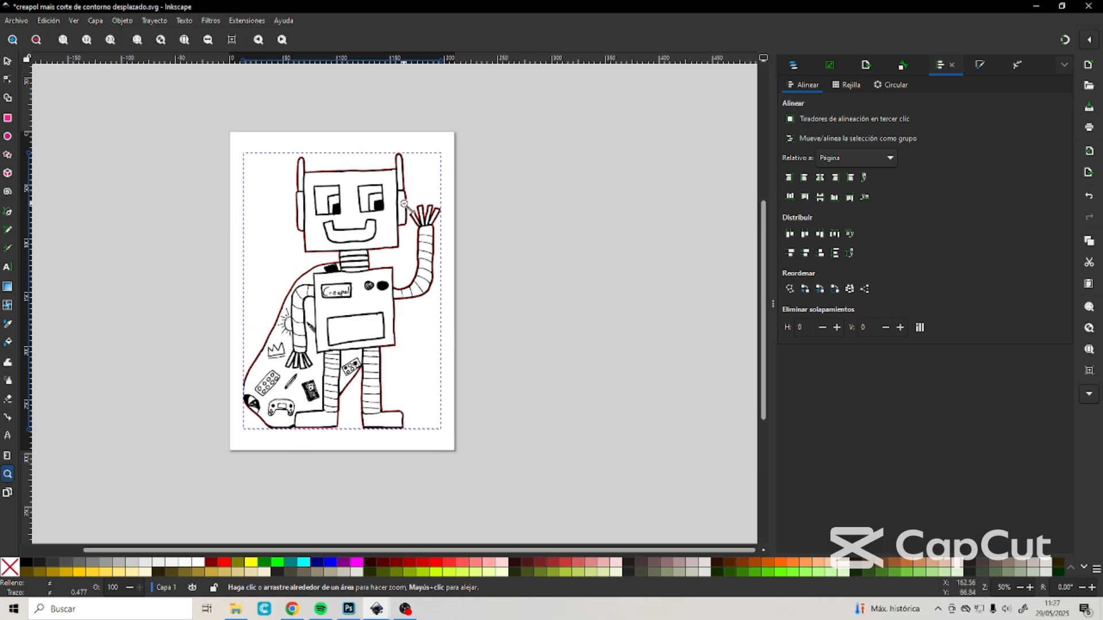
pyautogui.moveTo(405, 186); pyautogui.dragTo(451, 225)
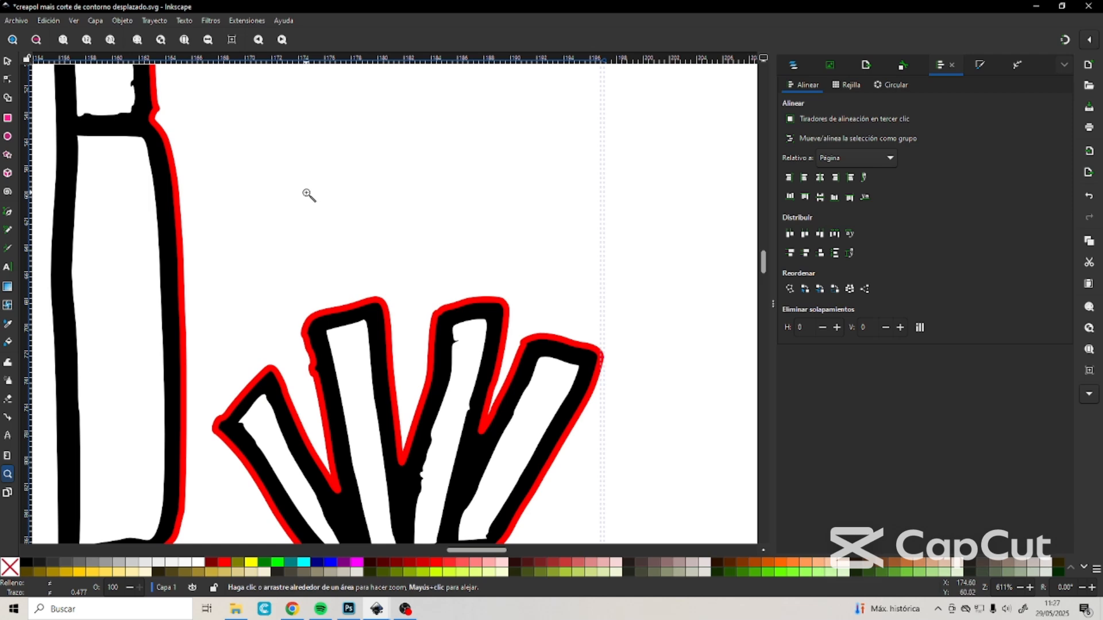
pyautogui.click(208, 39)
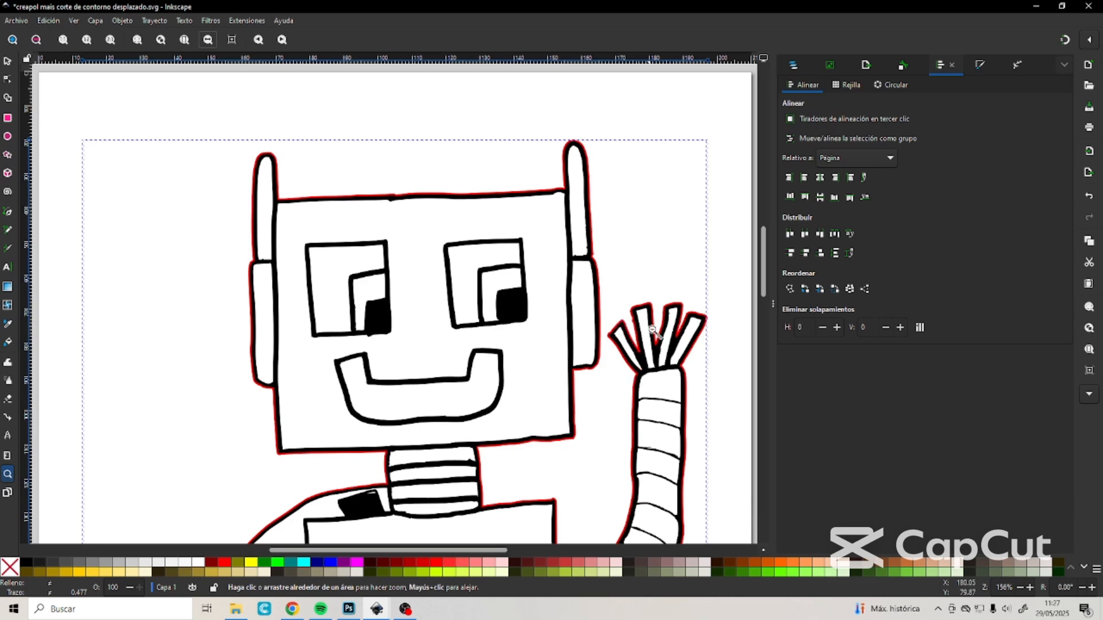
pyautogui.click(154, 22)
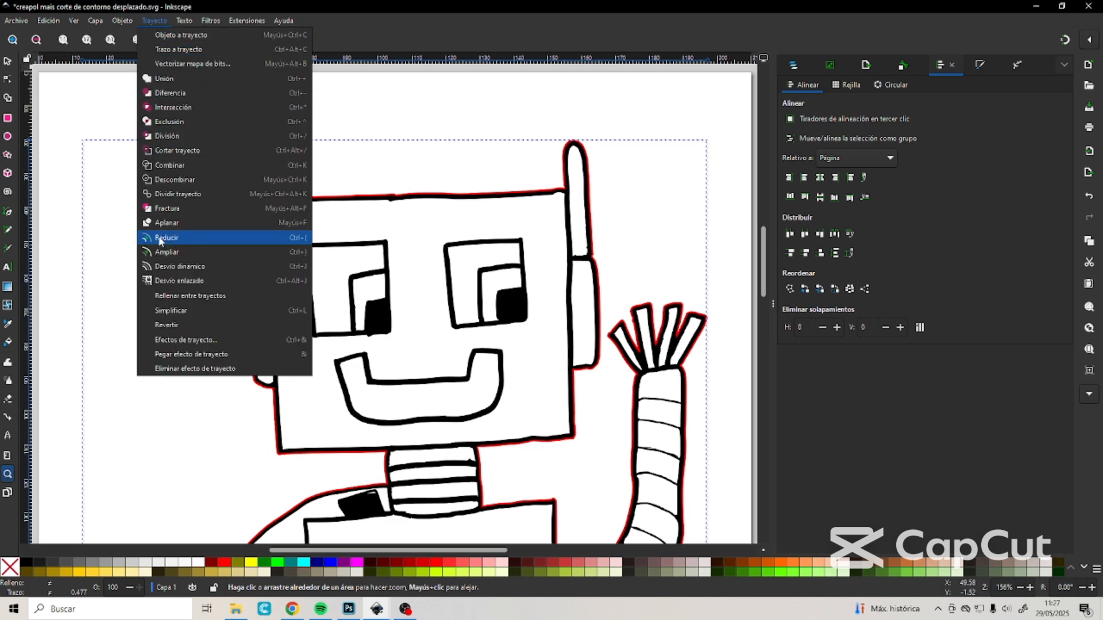
pyautogui.click(167, 253)
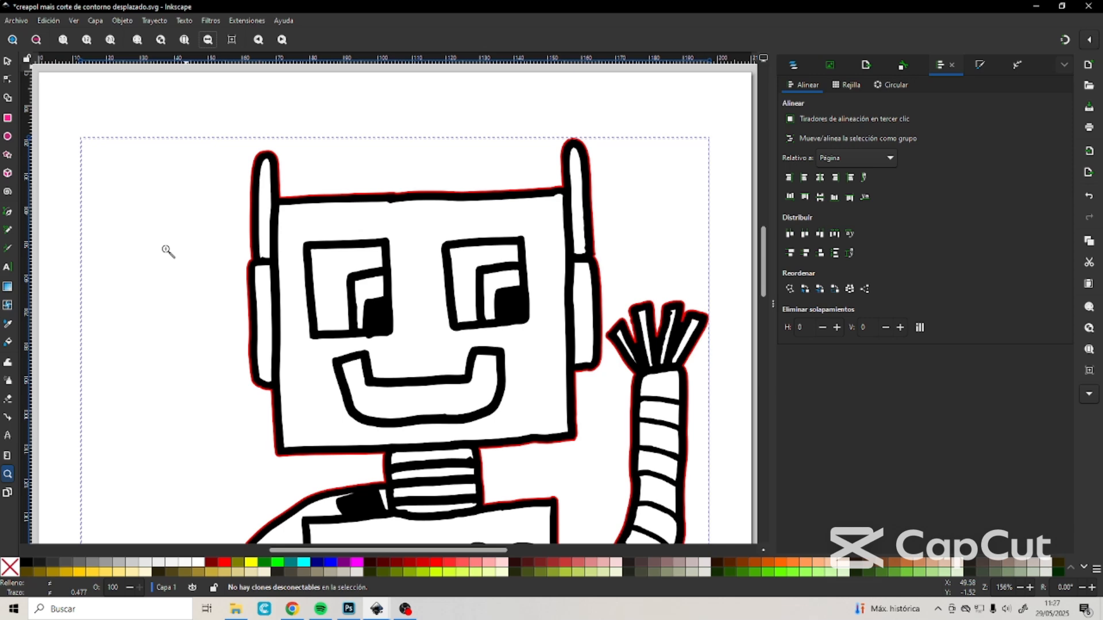
pyautogui.click(55, 22)
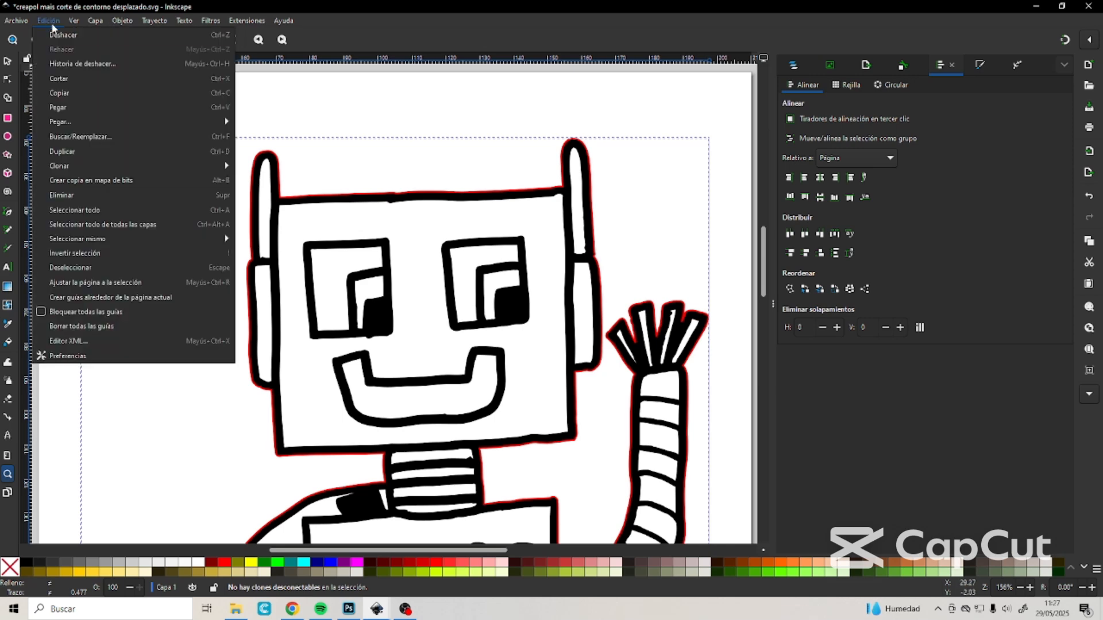
pyautogui.click(61, 34)
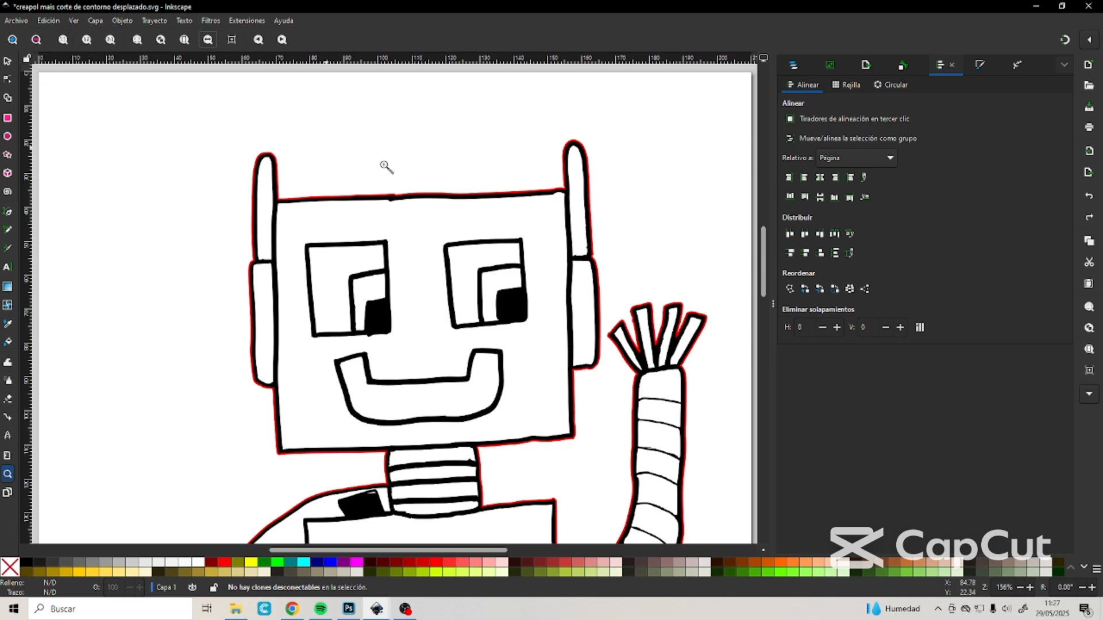
# Step: Outset only the red silhouette four times to offset it outward to about 188 x 261 mm
pyautogui.press('s')
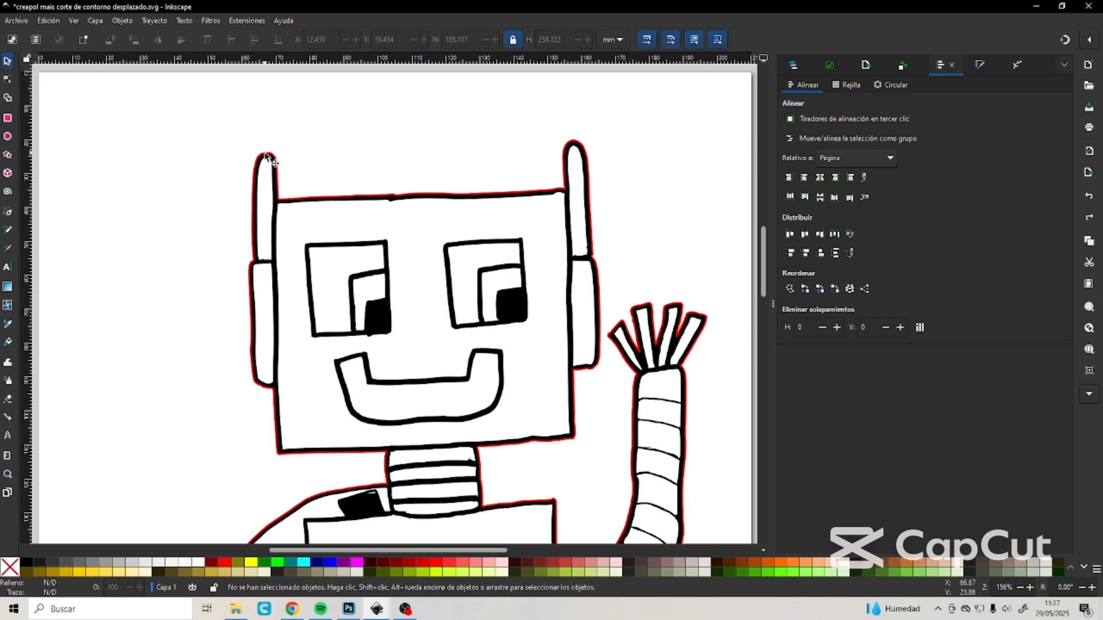
pyautogui.click(265, 156)
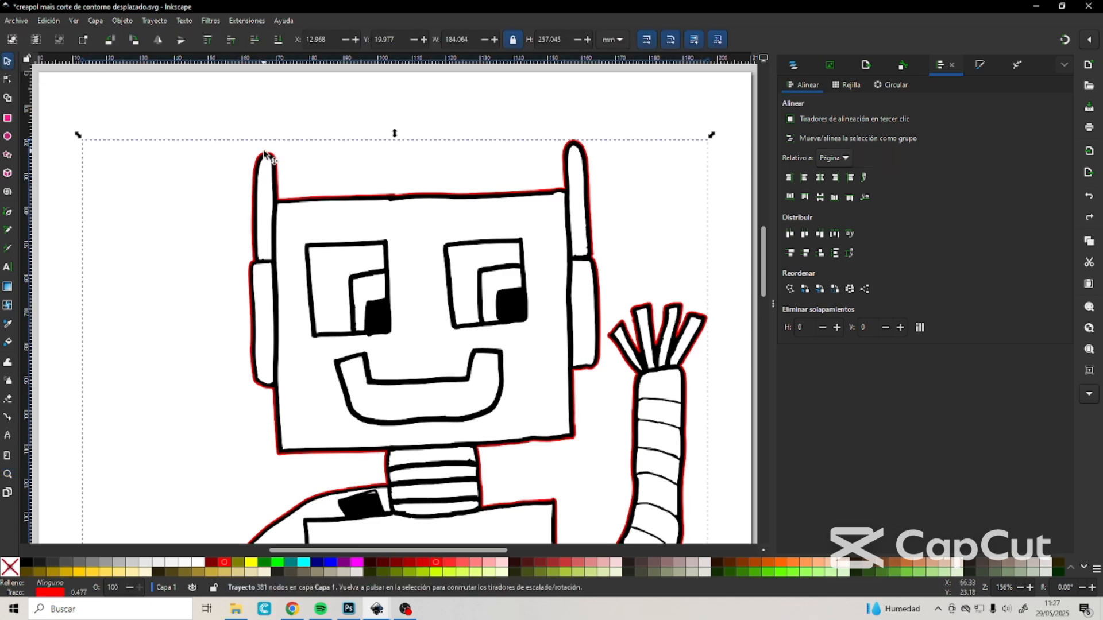
pyautogui.click(155, 21)
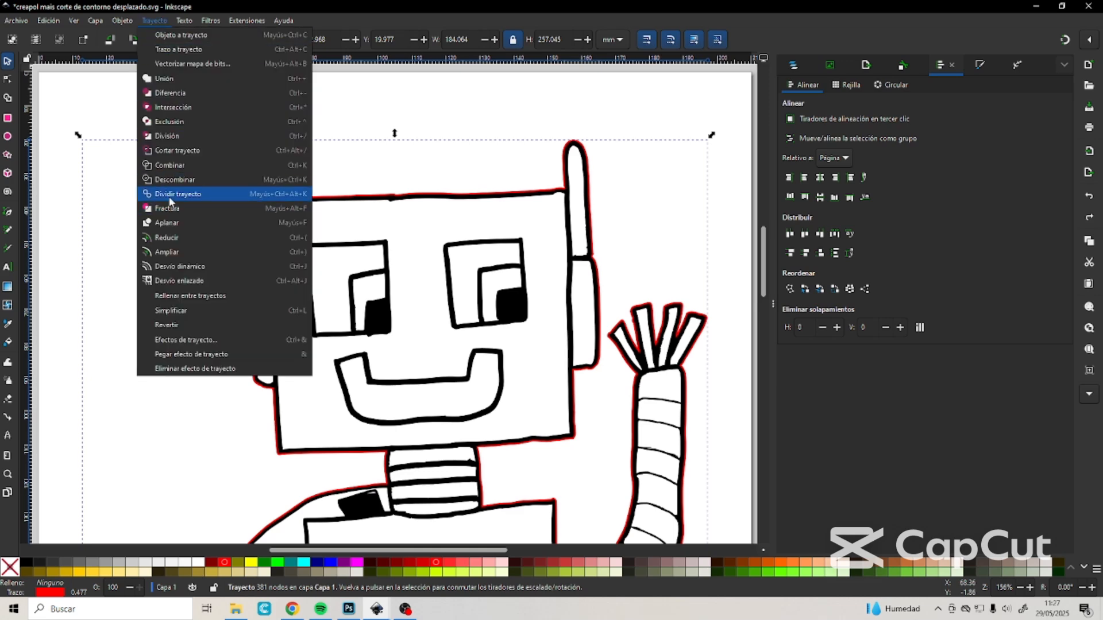
pyautogui.click(167, 253)
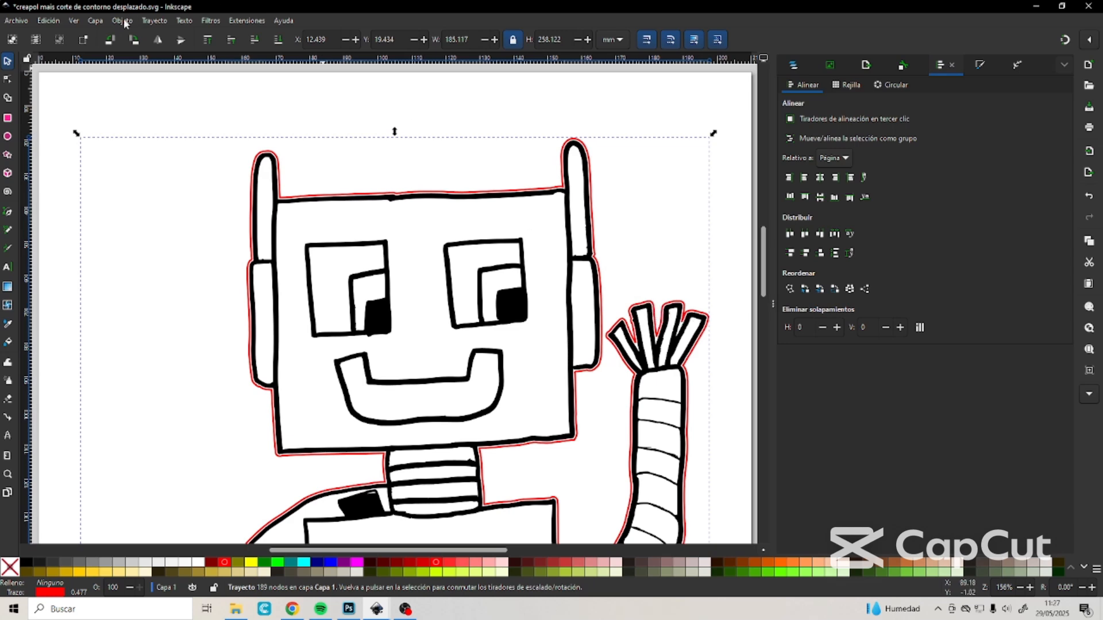
pyautogui.click(154, 20)
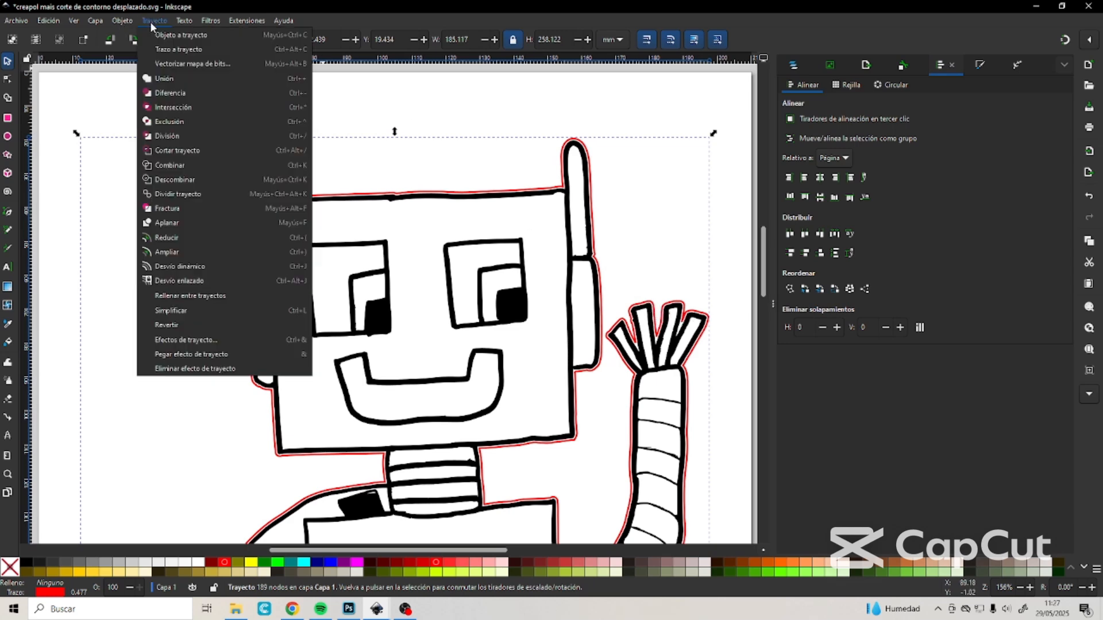
pyautogui.click(175, 252)
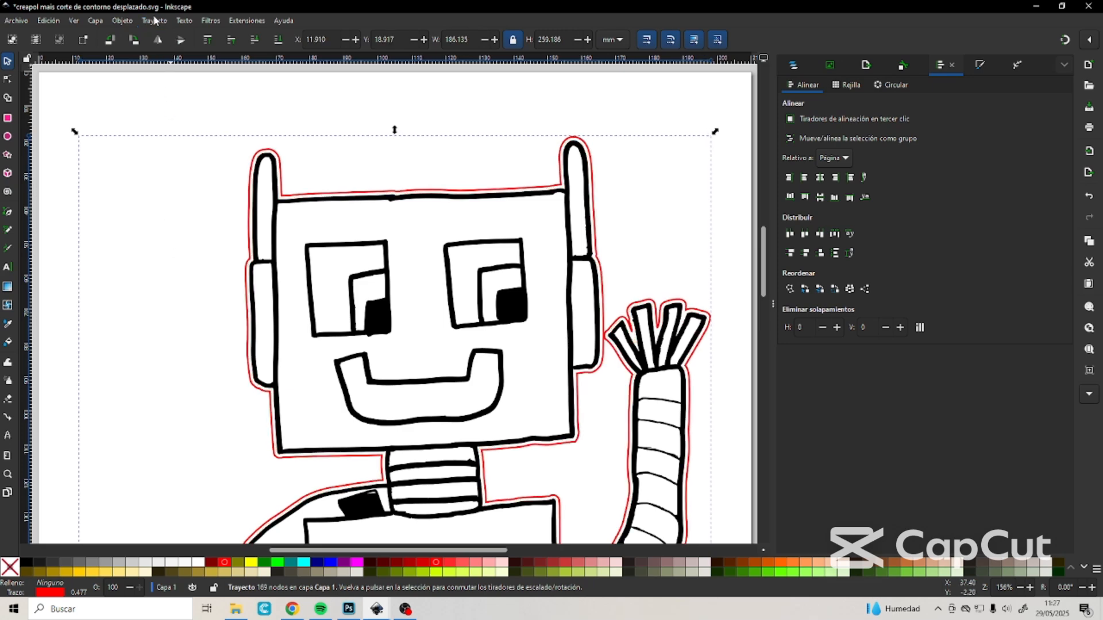
pyautogui.click(154, 20)
pyautogui.click(167, 256)
pyautogui.click(150, 21)
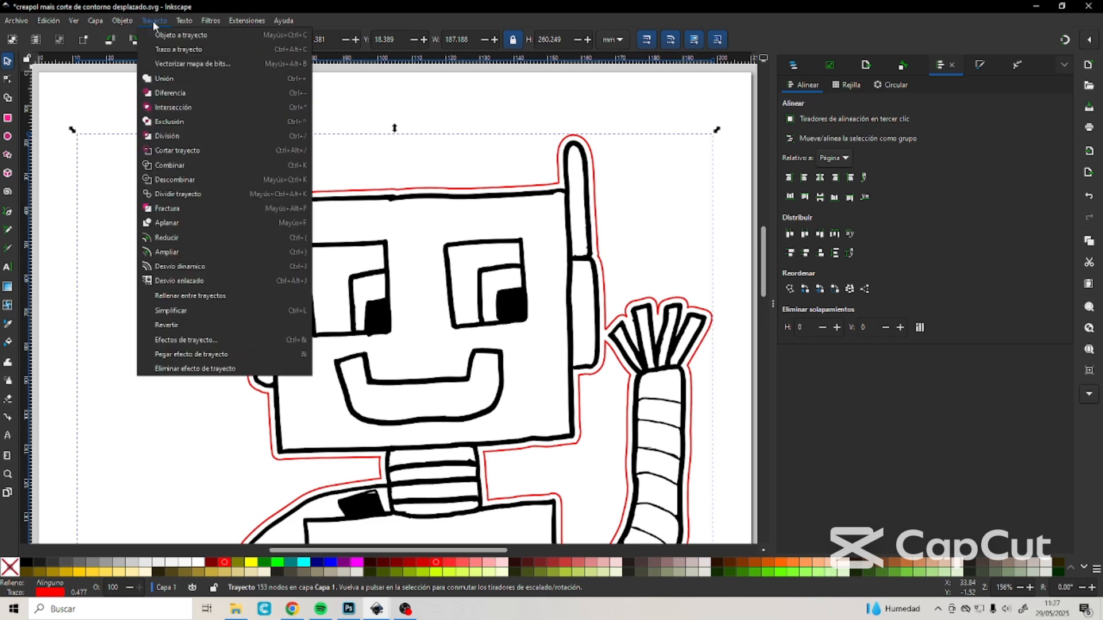
pyautogui.click(172, 252)
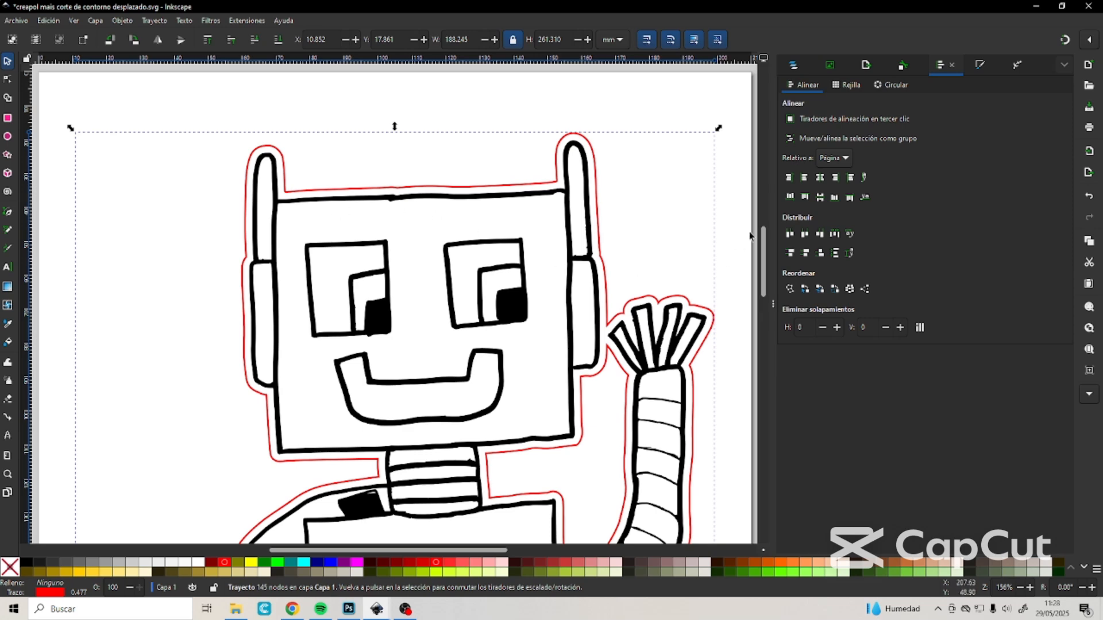
pyautogui.moveTo(766, 250); pyautogui.dragTo(793, 252)
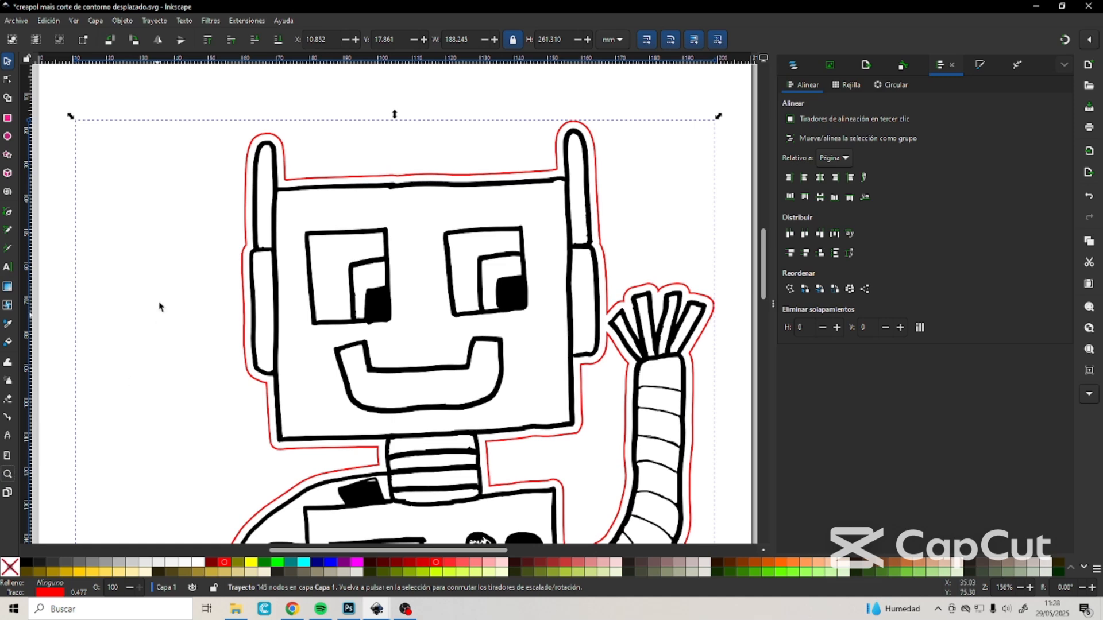
pyautogui.click(7, 474)
pyautogui.keyDown('shift'); pyautogui.click(148, 280); pyautogui.keyUp('shift')
pyautogui.keyDown('shift'); pyautogui.click(148, 280); pyautogui.keyUp('shift')
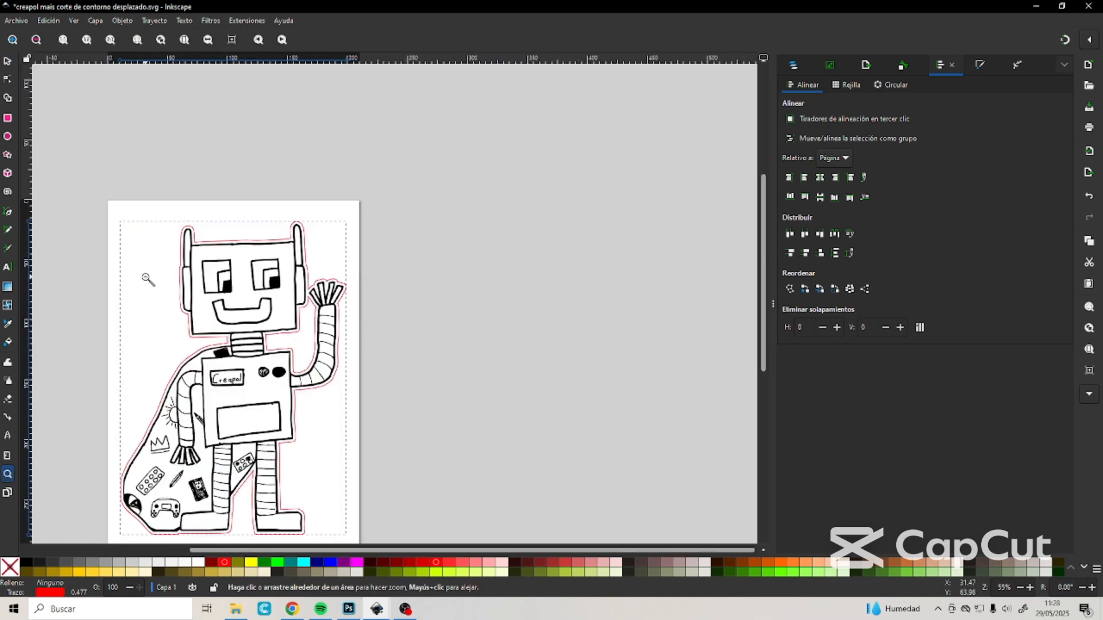
pyautogui.scroll(-4, 768, 245)
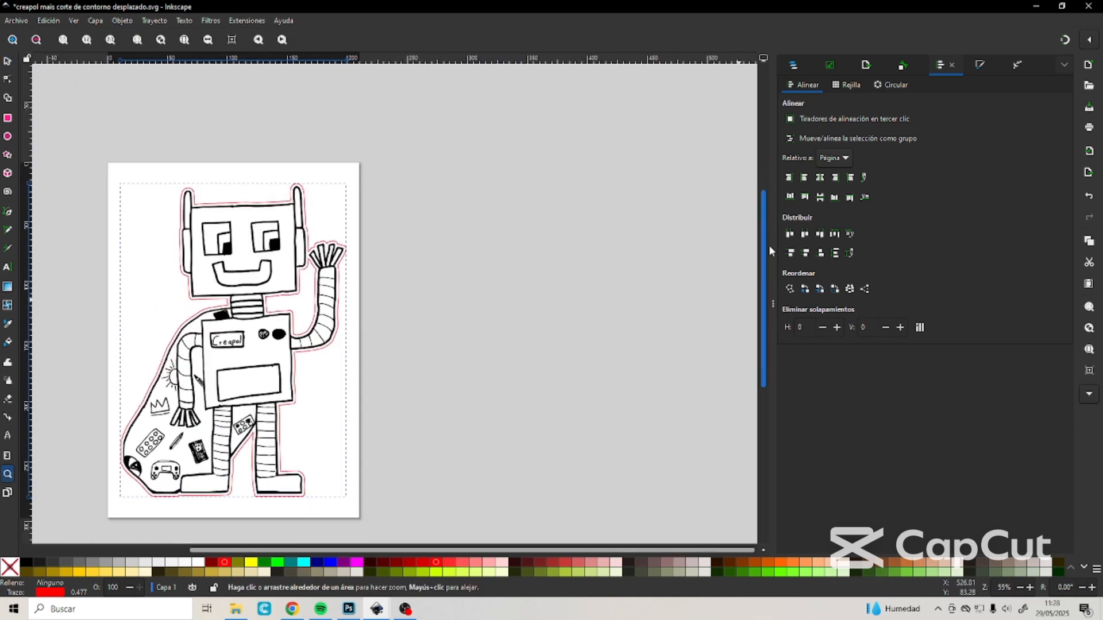